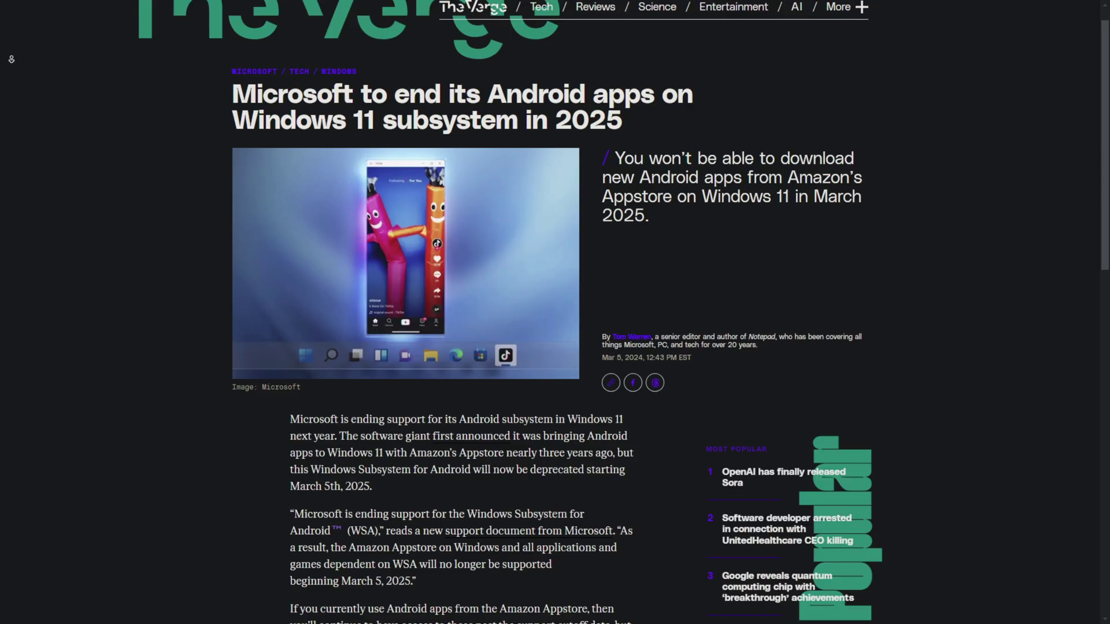
scroll(555, 312, "down", 2)
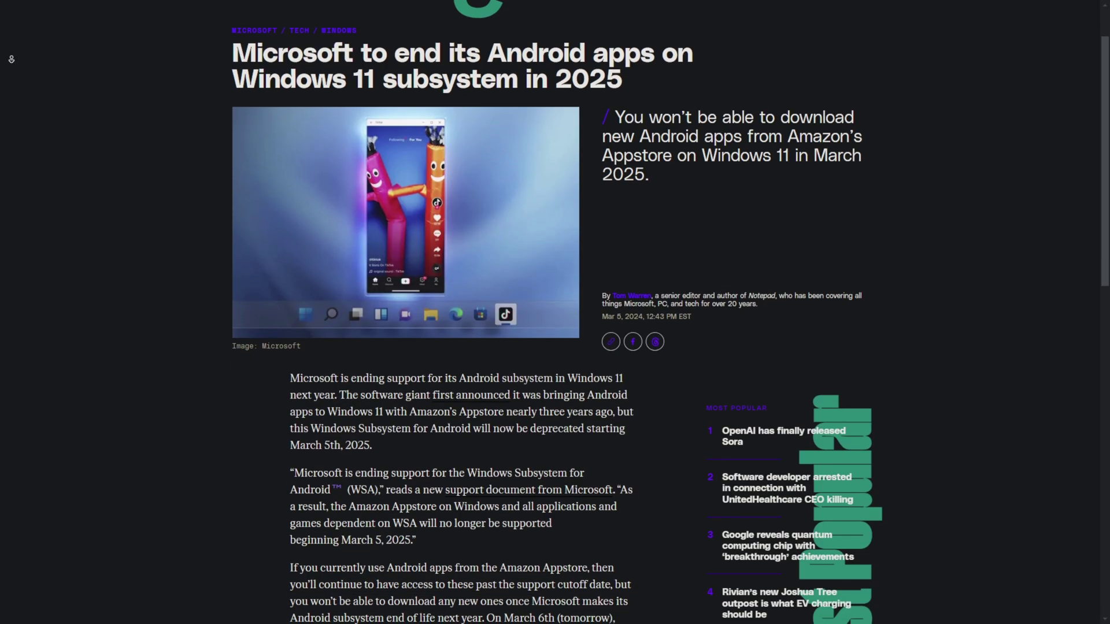
scroll(555, 313, "down", 1)
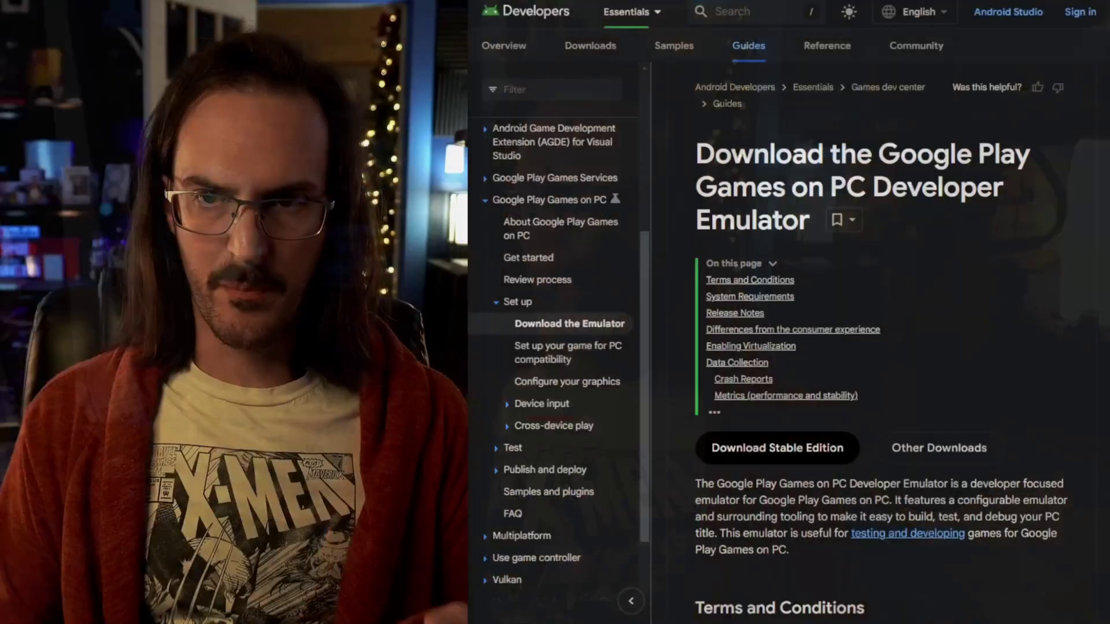
Download the stable edition of the Google Play Games on PC Developer Emulator and save the installer under its suggested file name
scroll(877, 335, "down", 1)
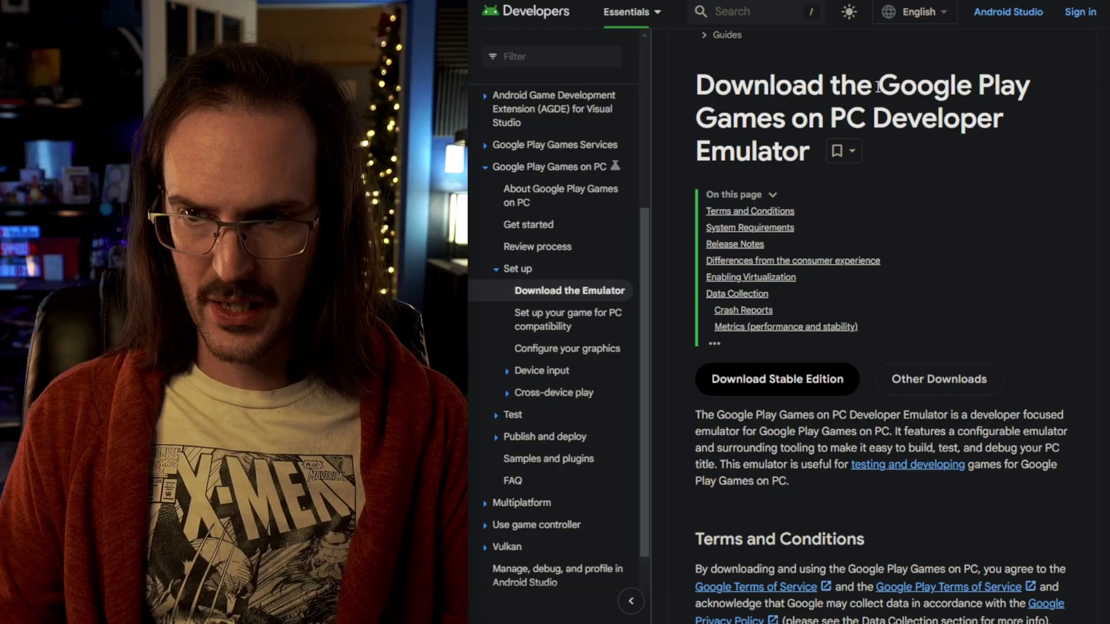
left_click_drag(877, 85, 787, 165)
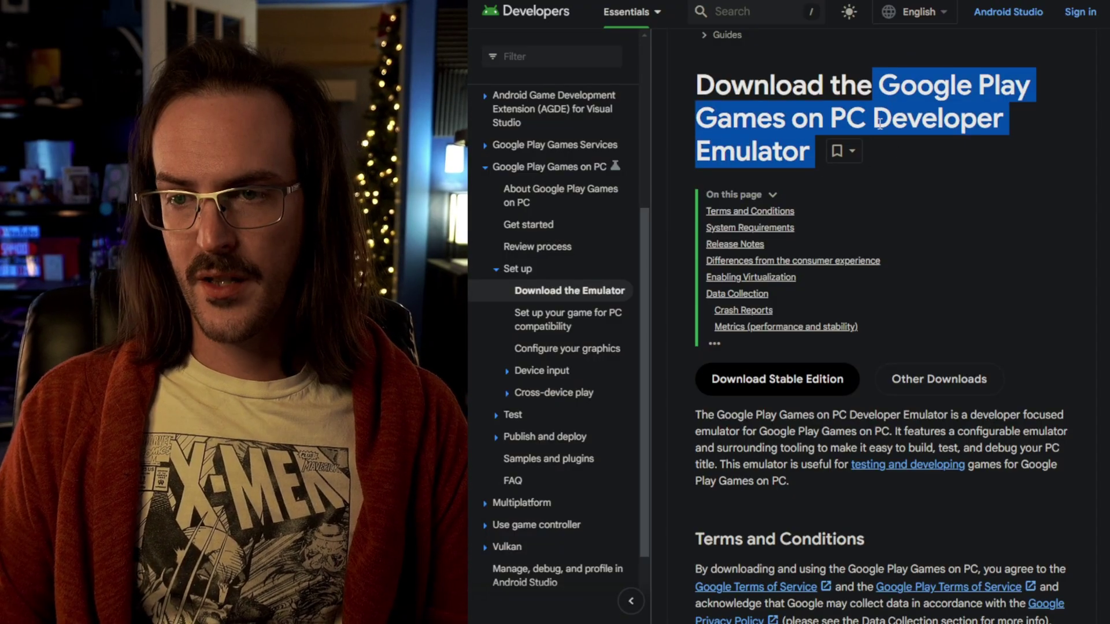
double_click(951, 126)
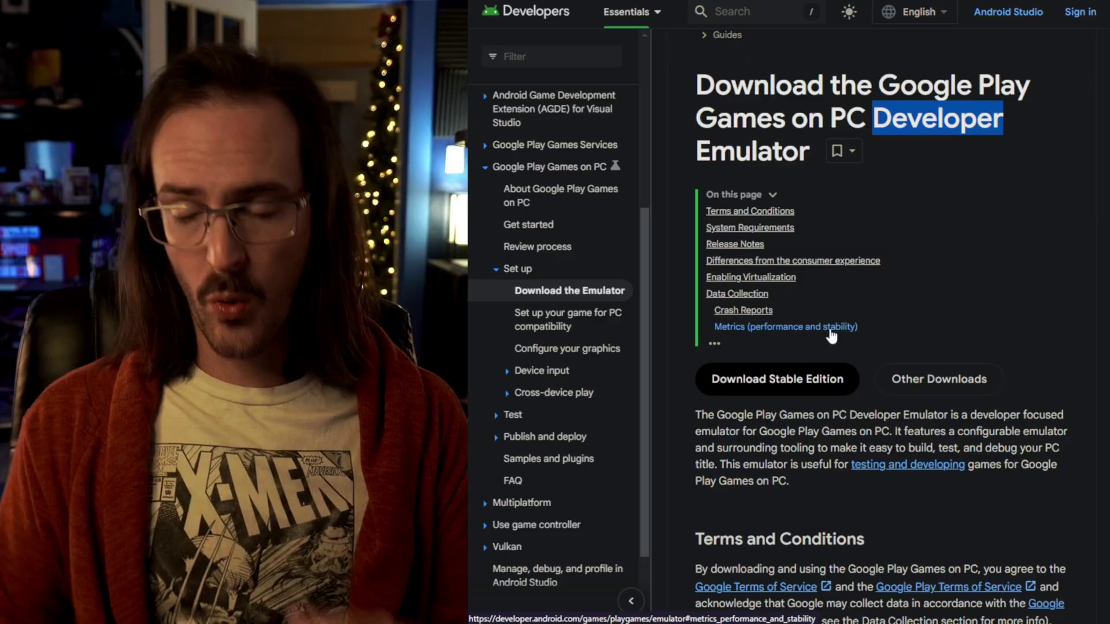
left_click(808, 386)
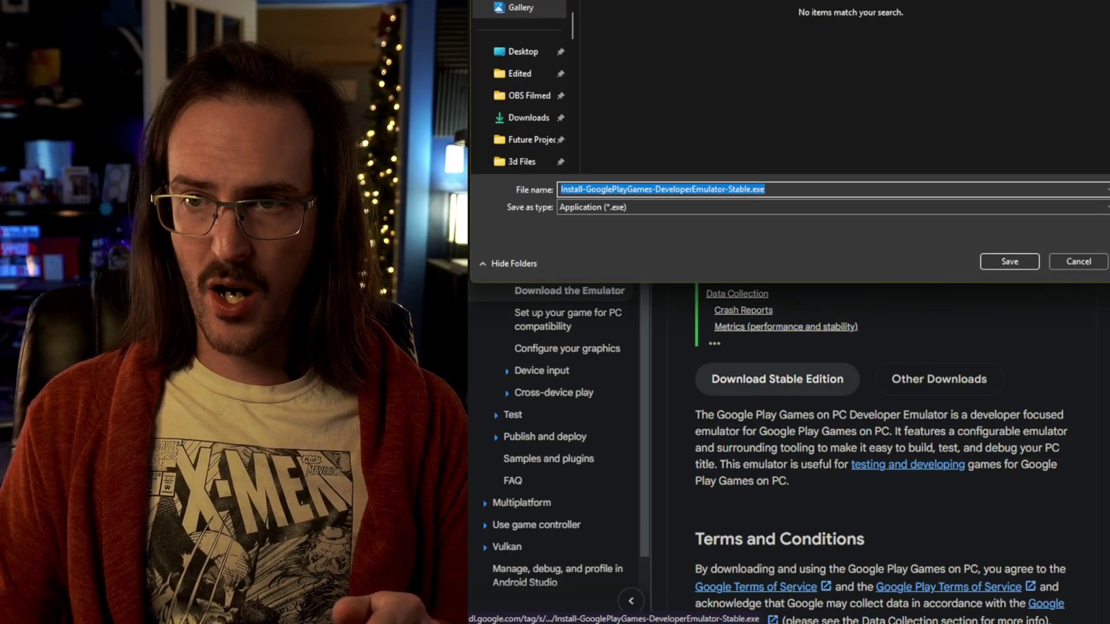
left_click(1013, 257)
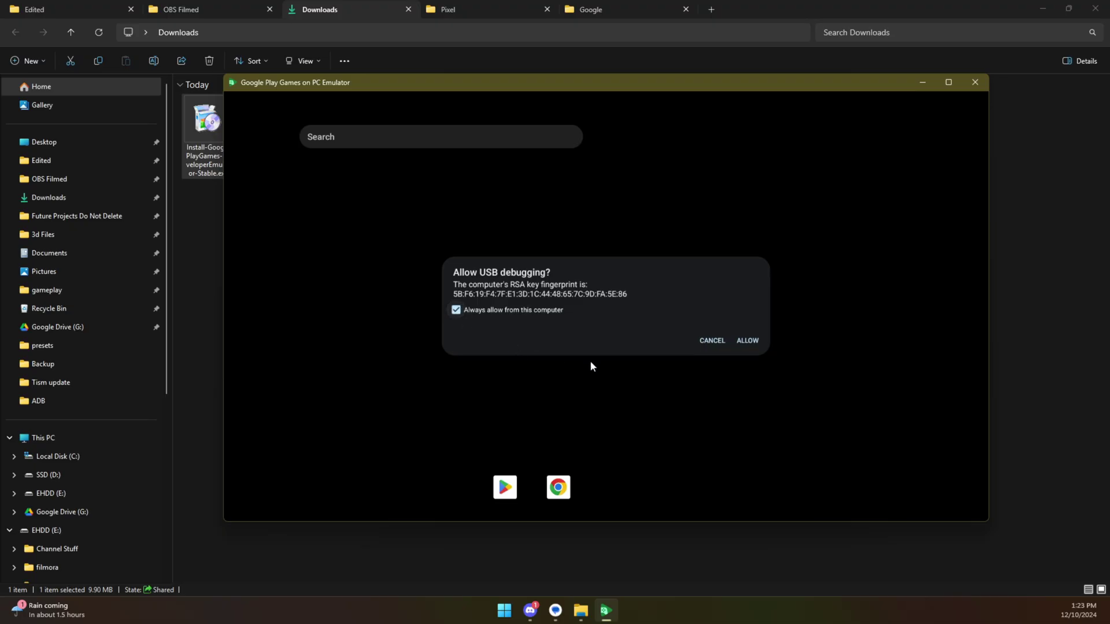
Allow USB debugging in the emulator and open the Play Store from its list of apps
left_click(748, 341)
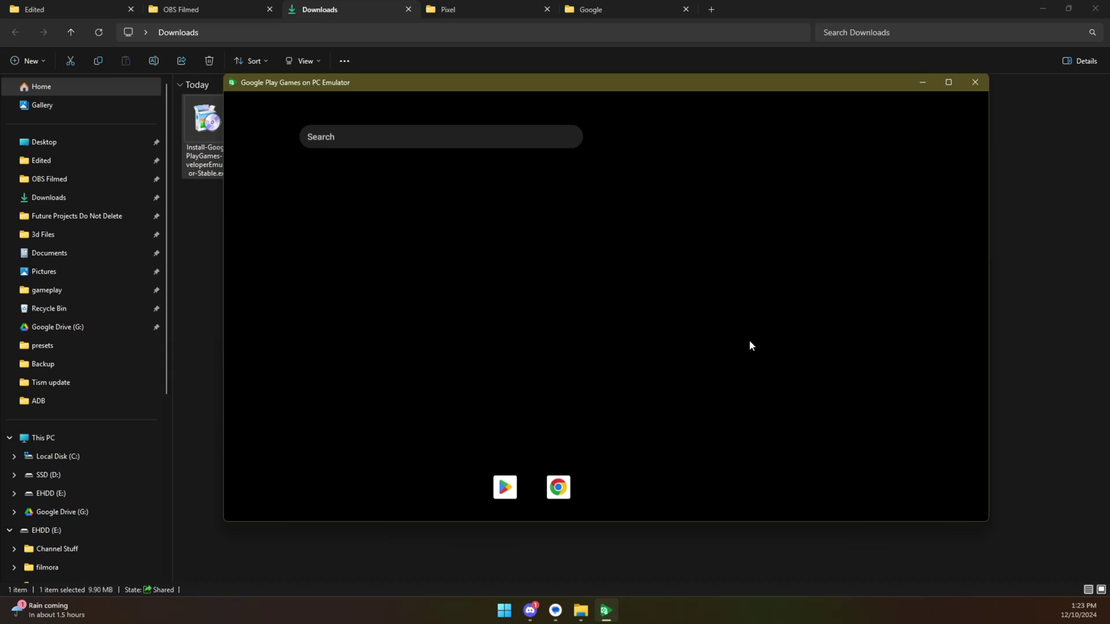
left_click_drag(617, 495, 598, 249)
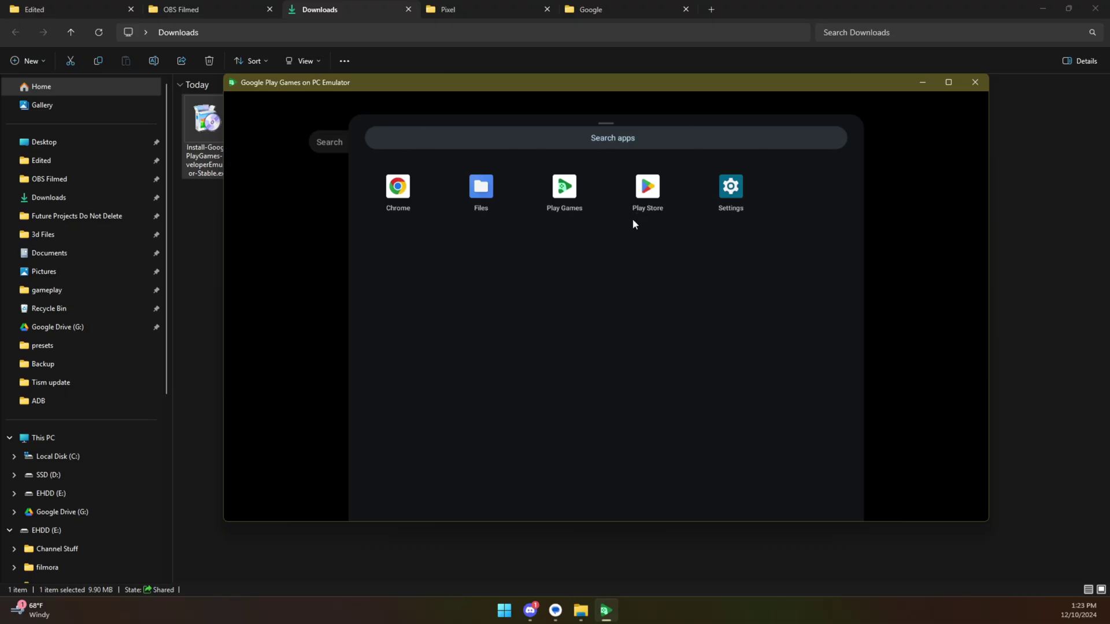
left_click(654, 202)
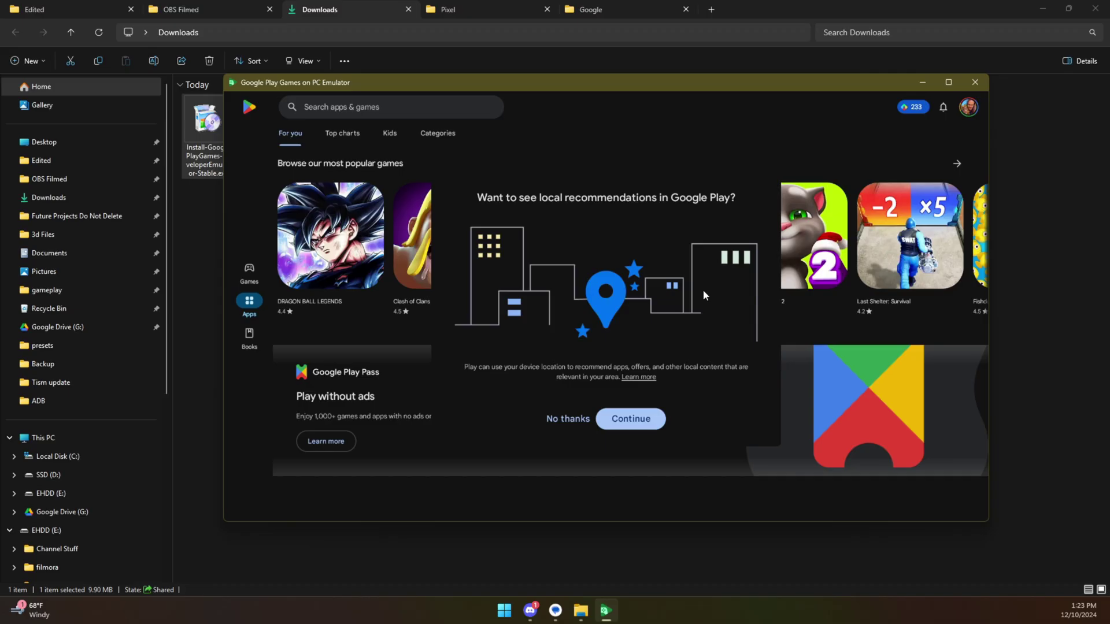
Accept local recommendations in Google Play and allow the Play Store location access while using the app
left_click(618, 422)
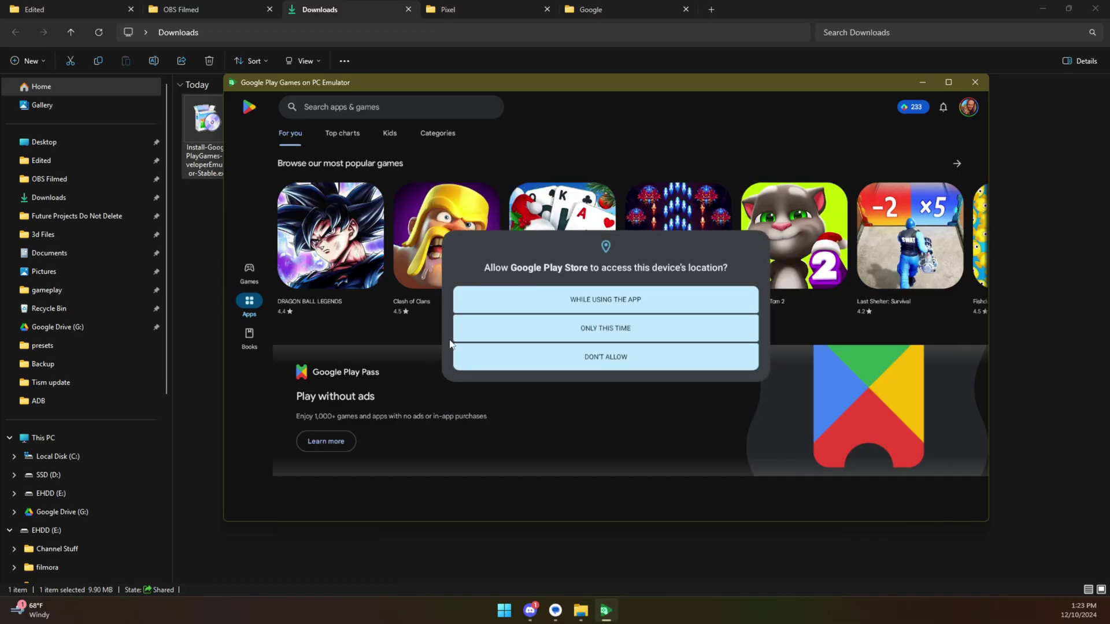
left_click(591, 312)
Look through the Play Store's recommended games and return to the Apps section
left_click(253, 278)
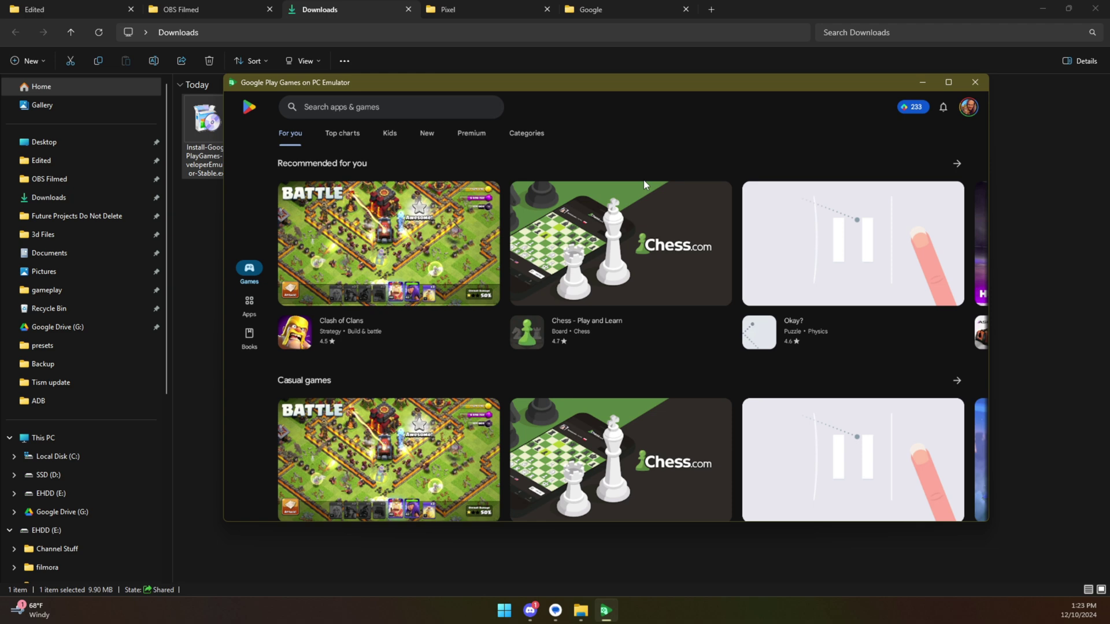
scroll(712, 393, "down", 2)
scroll(719, 404, "up", 2)
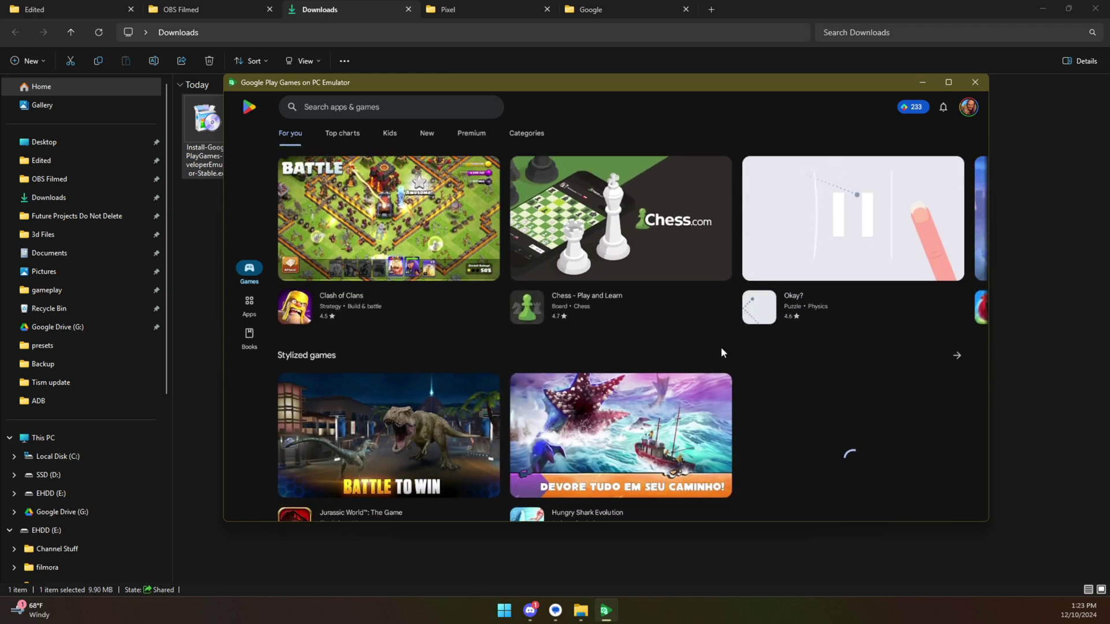
left_click(249, 305)
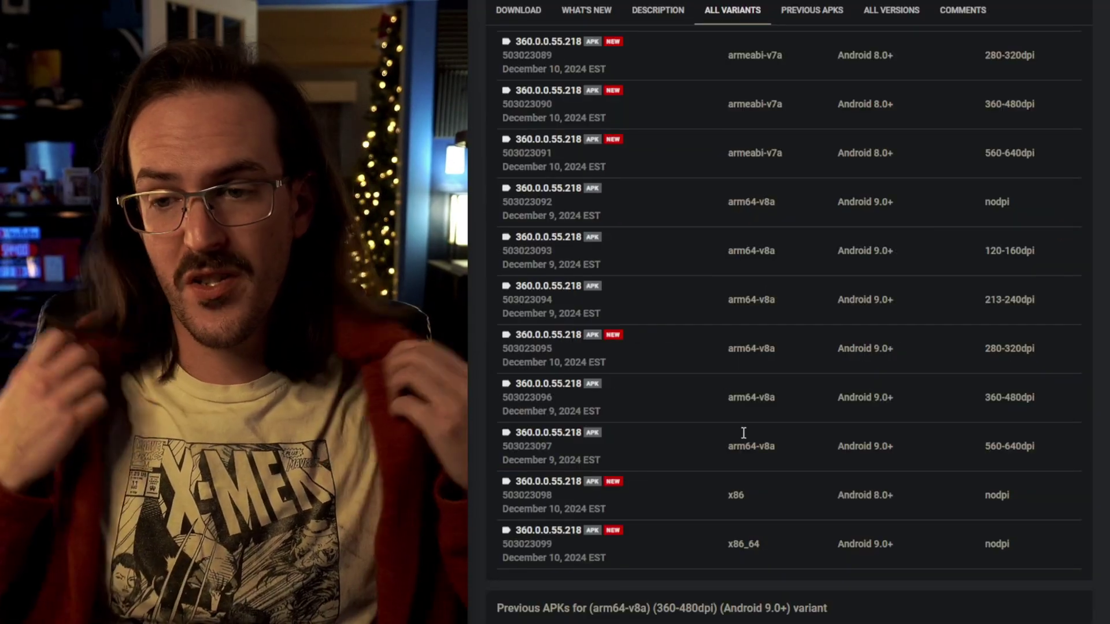
Find the x86 nodpi variant of Threads 360.0.0.55.218 on APKMirror and download its APK
scroll(758, 398, "up", 10)
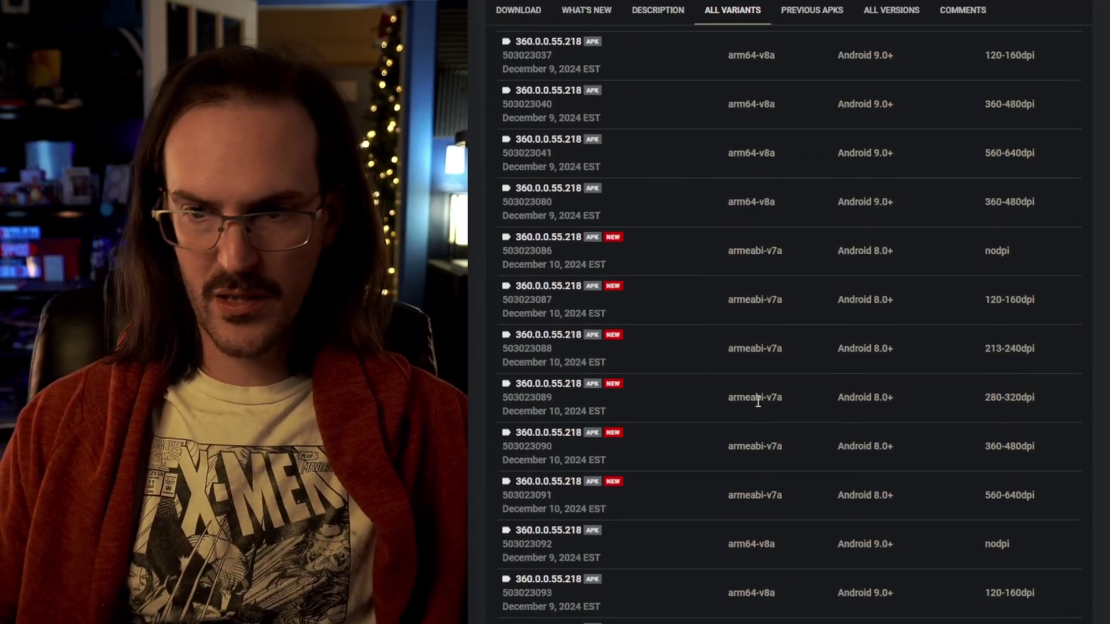
scroll(758, 400, "down", 10)
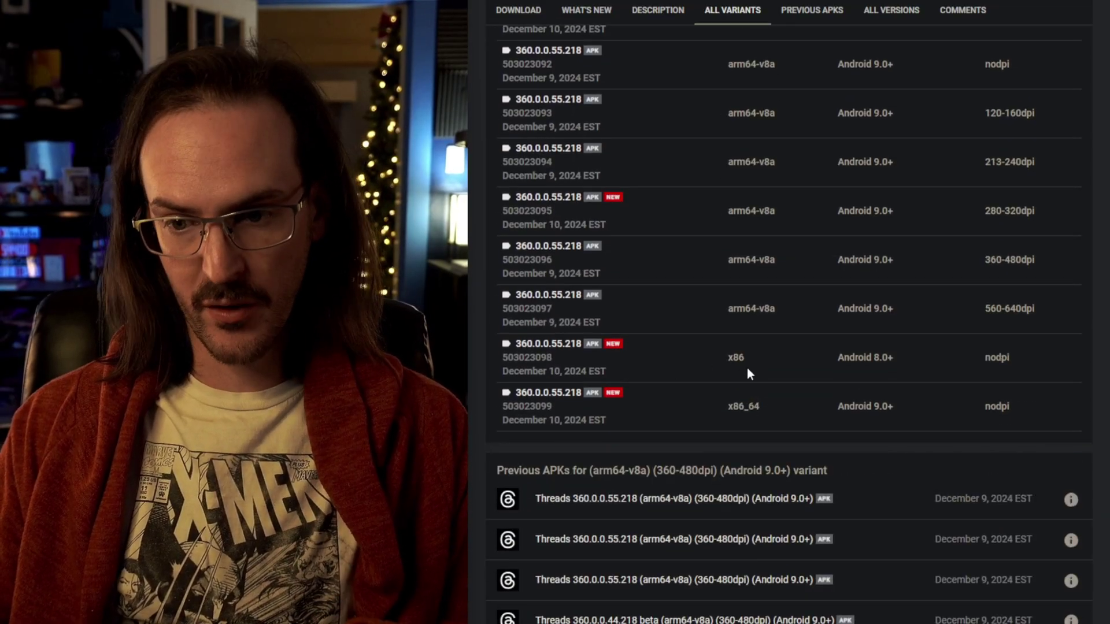
double_click(732, 360)
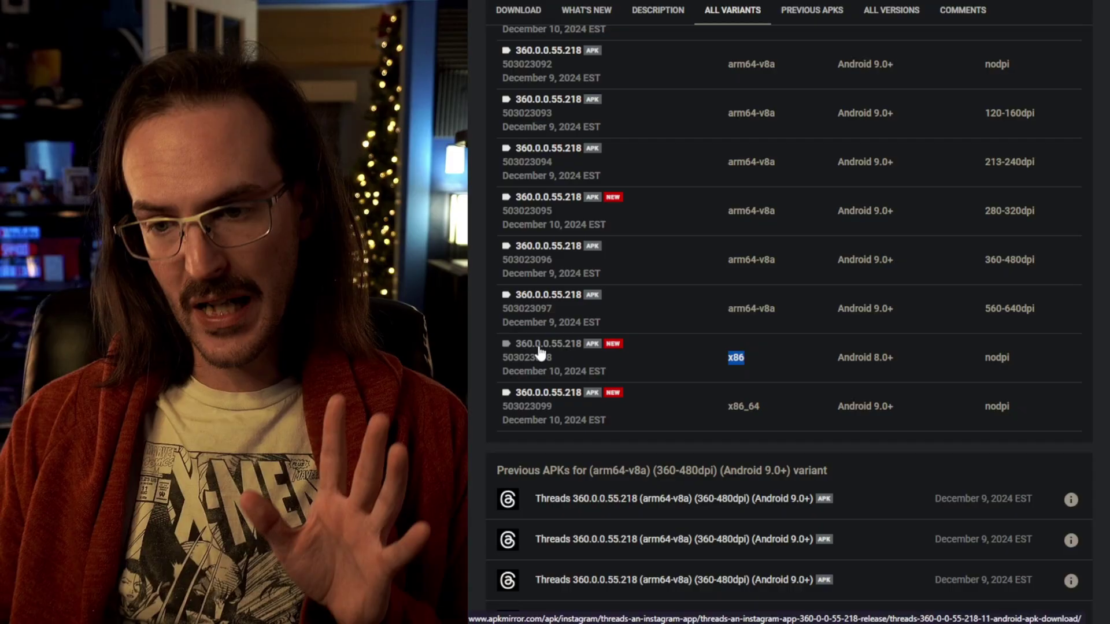
left_click(539, 353)
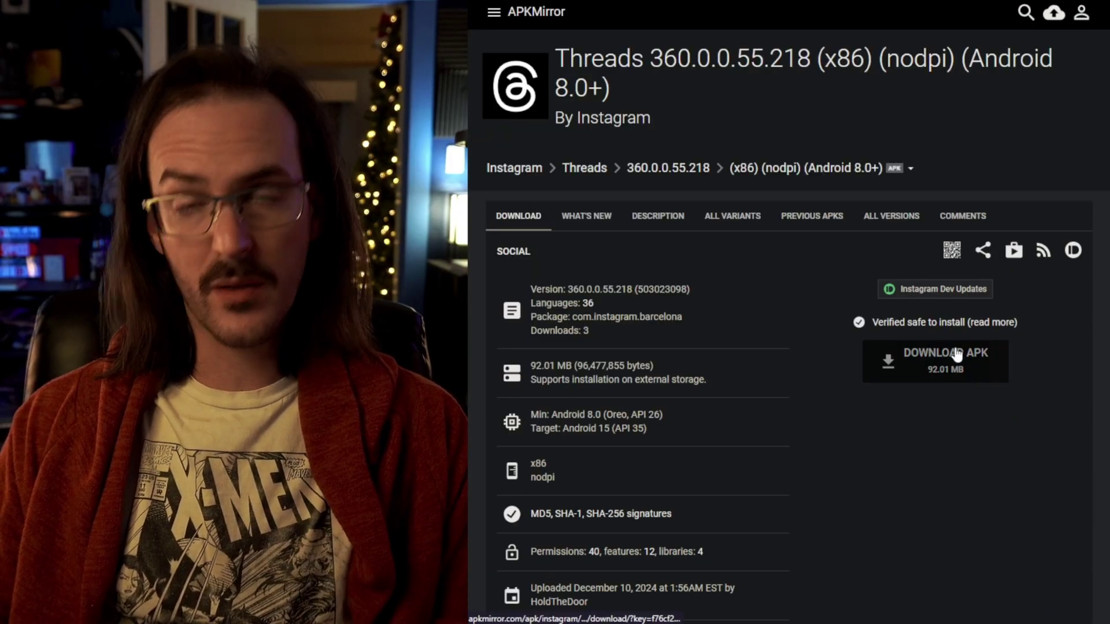
key("alt+Left")
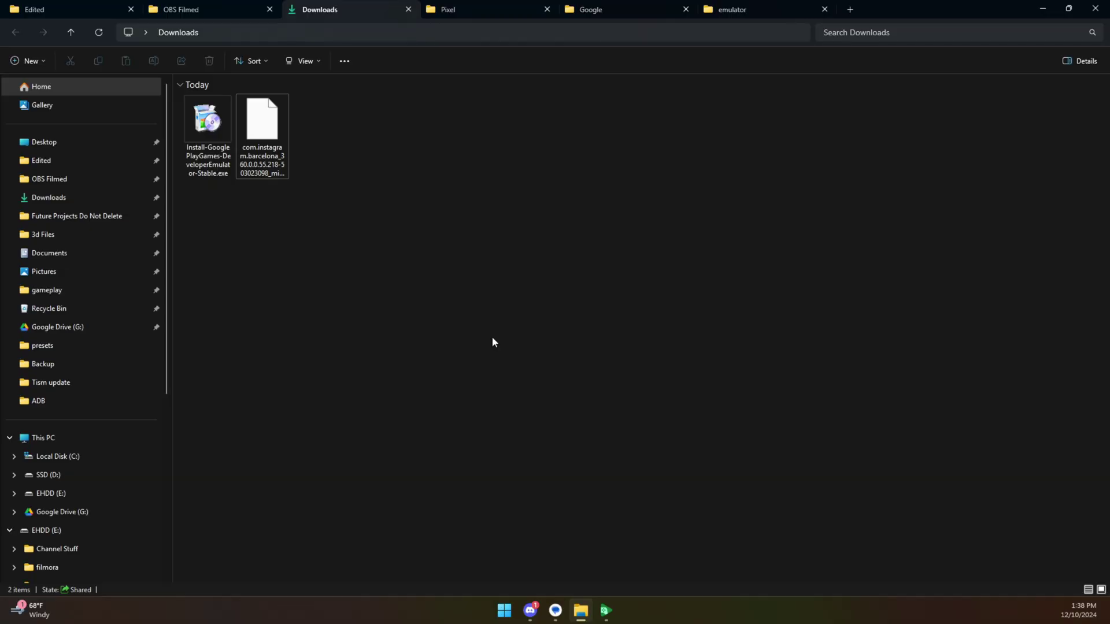
Check the downloaded Threads APK in the Downloads folder and the emulator's home screen
left_click(289, 162)
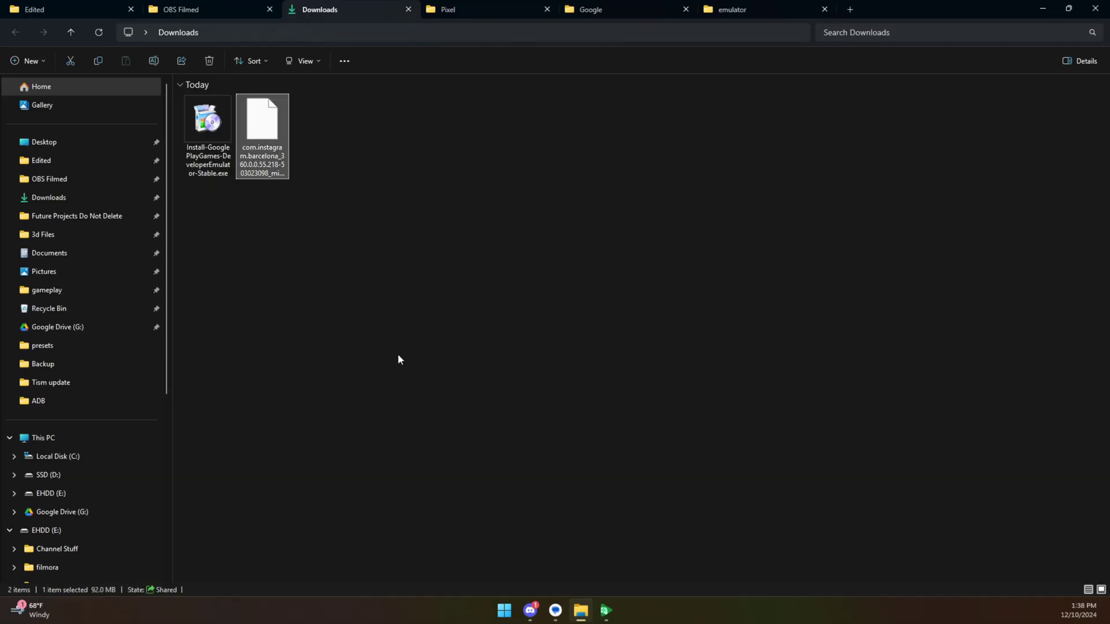
left_click(610, 615)
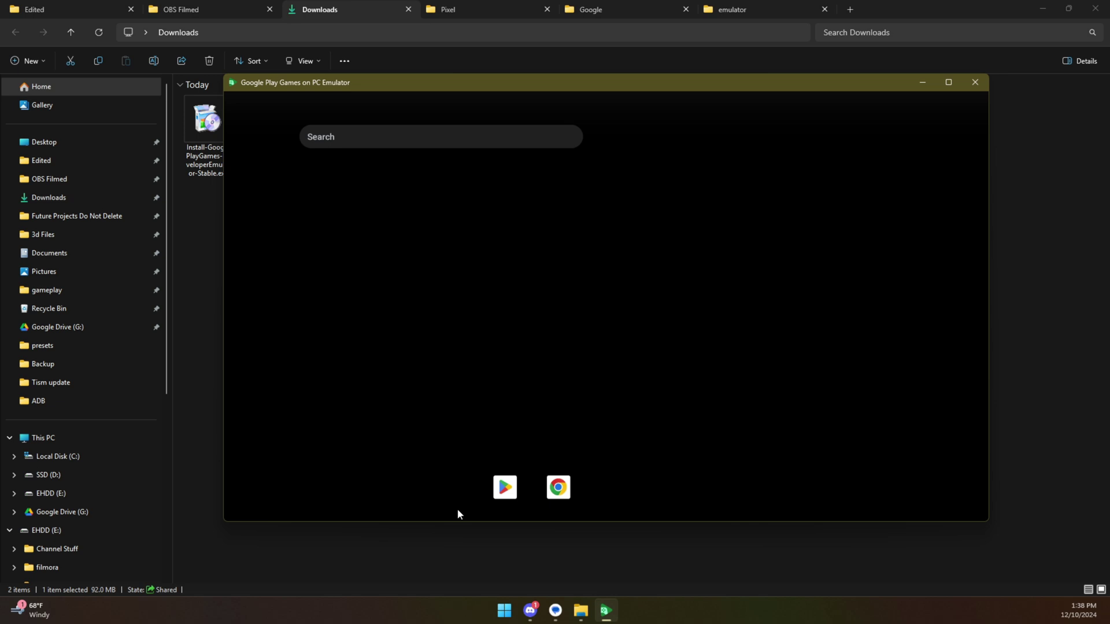
left_click(442, 557)
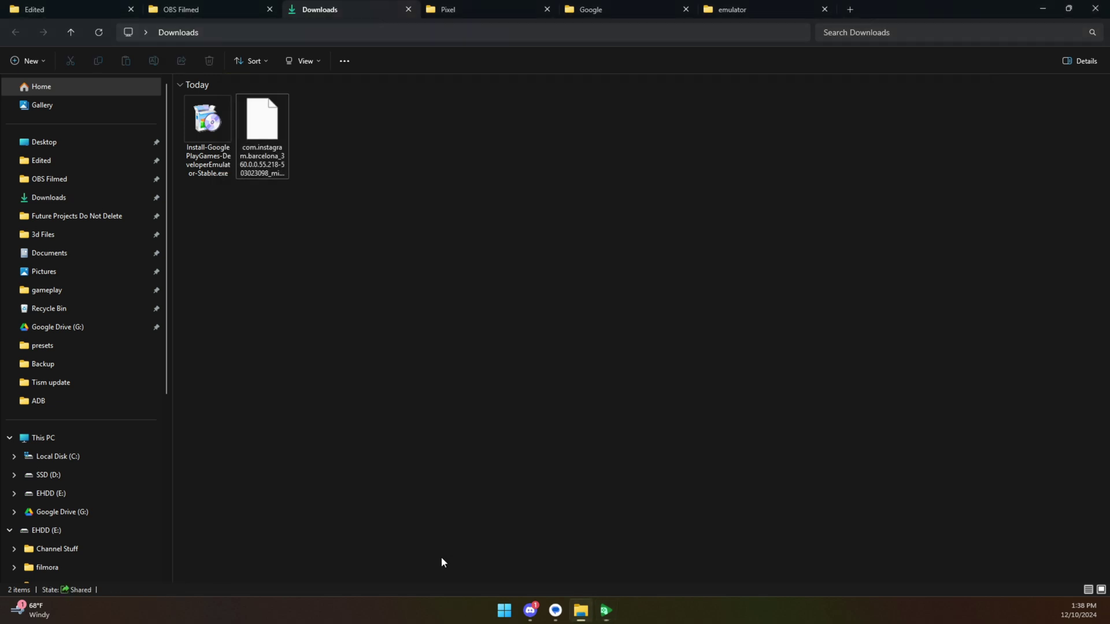
Open a terminal in the folder C:\Program Files\Google\Play Games Developer Emulator\current\emulator
left_click(755, 12)
left_click(688, 33)
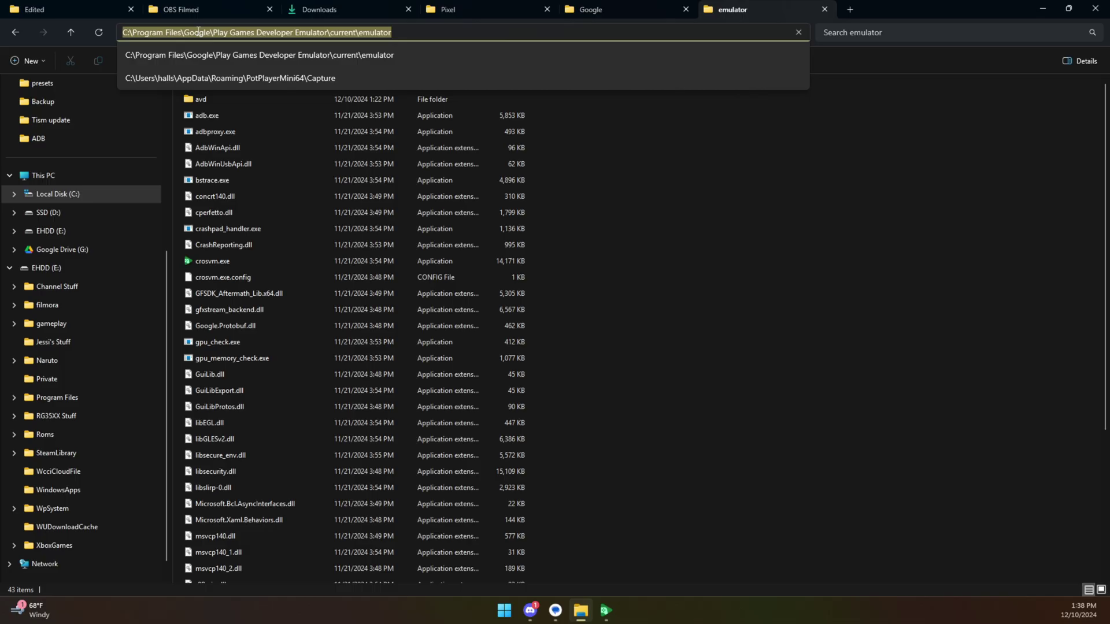
key("Escape")
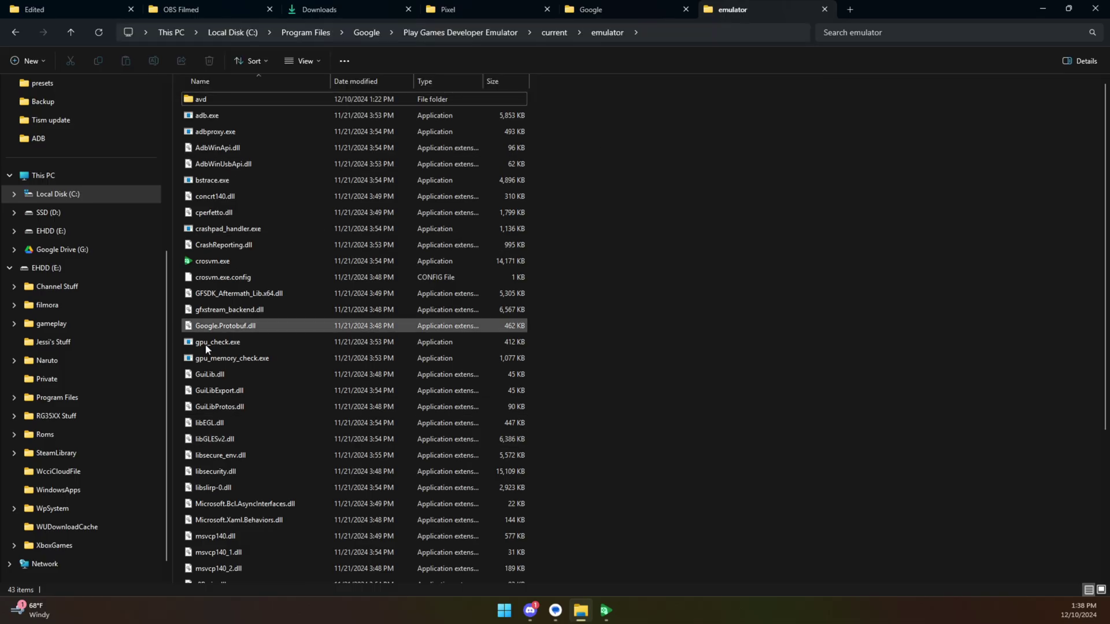
right_click(674, 228)
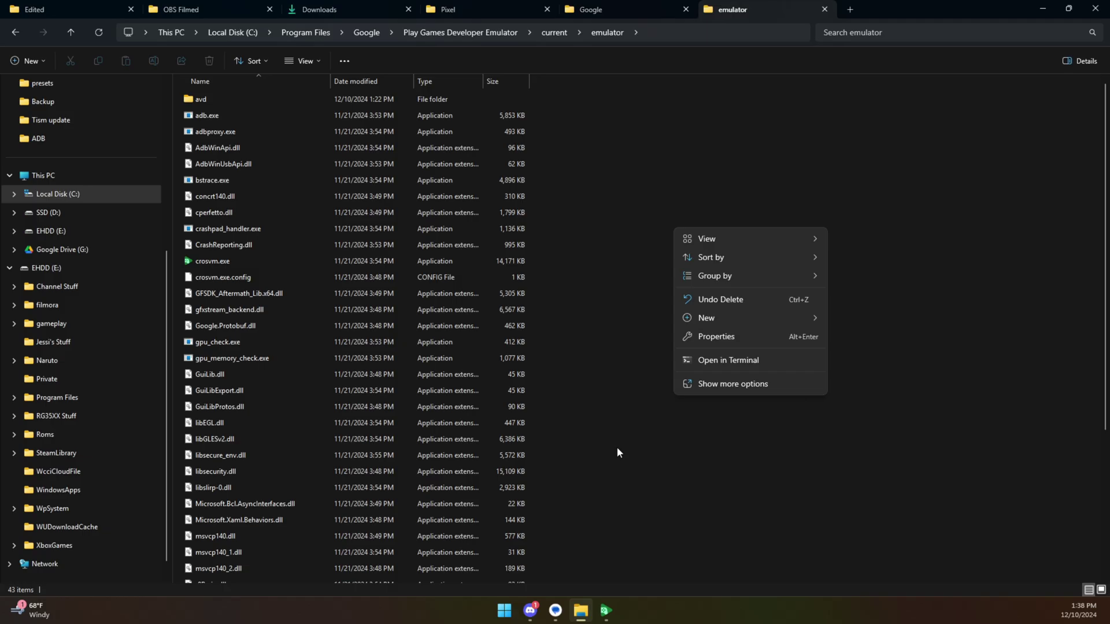
left_click(744, 360)
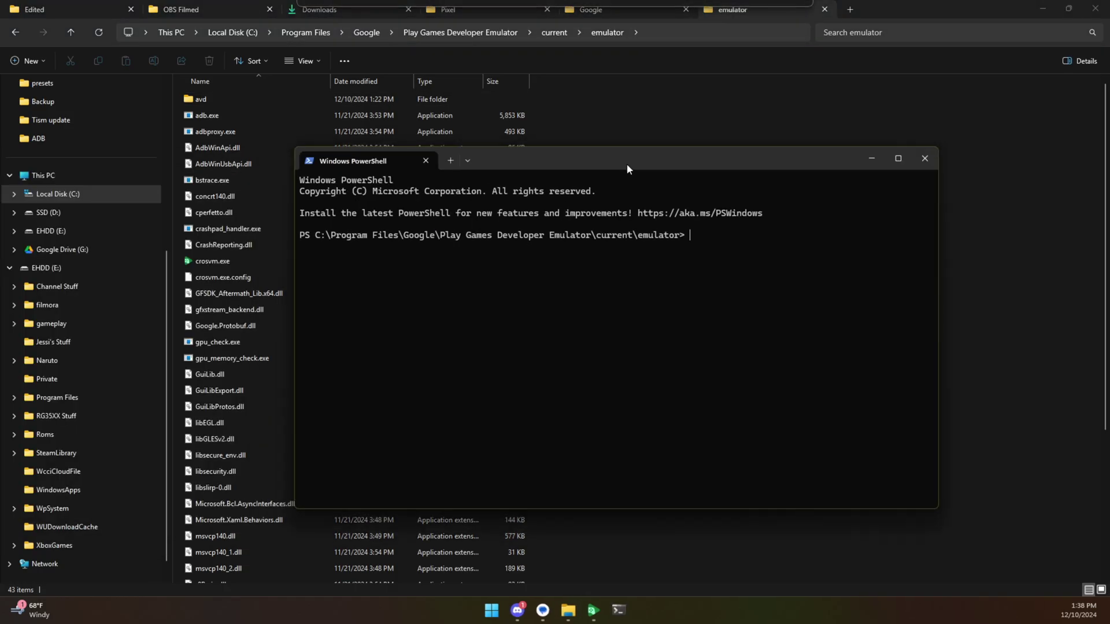
left_click_drag(626, 168, 594, 156)
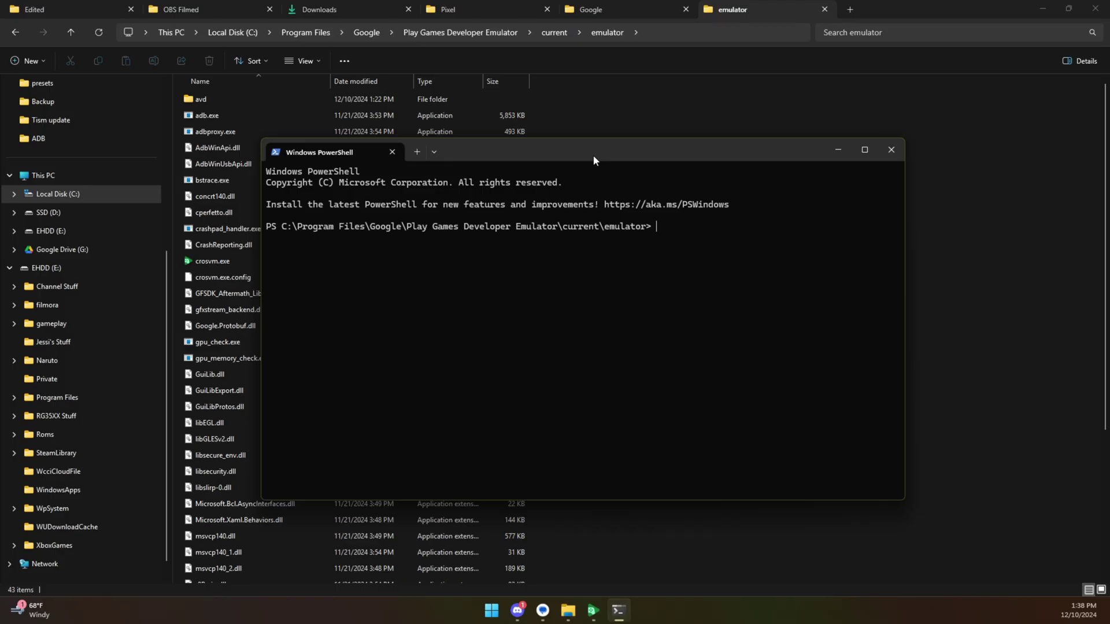
Install the Threads APK in the emulator by running ".\adb install" with the copied path of the file in Downloads
type(".\\adb install")
left_click(335, 12)
right_click(274, 163)
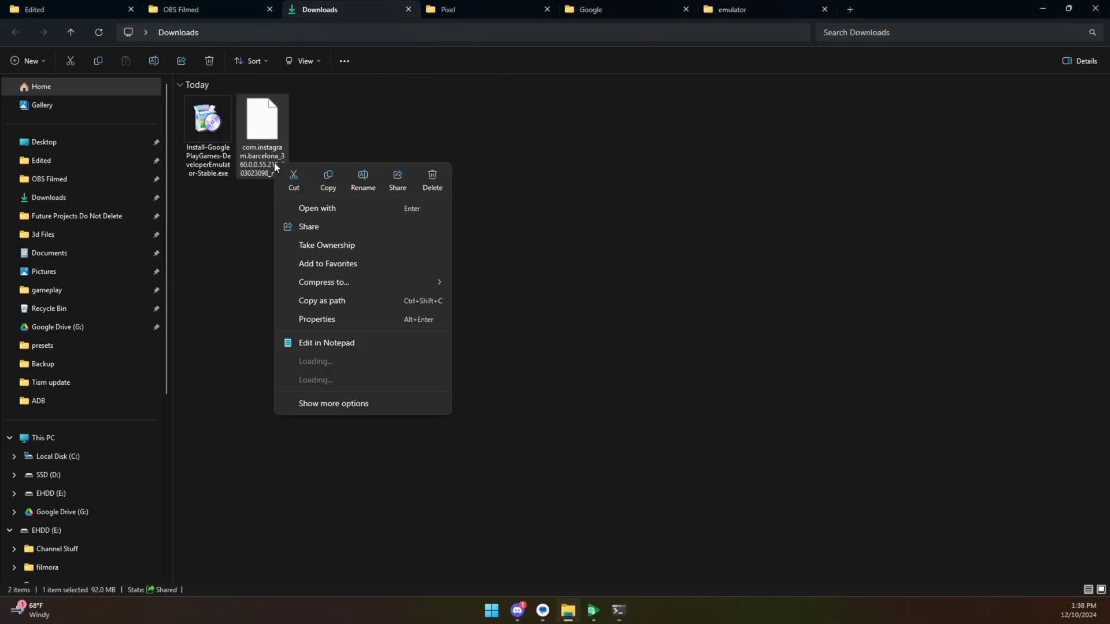
left_click(320, 301)
left_click(618, 610)
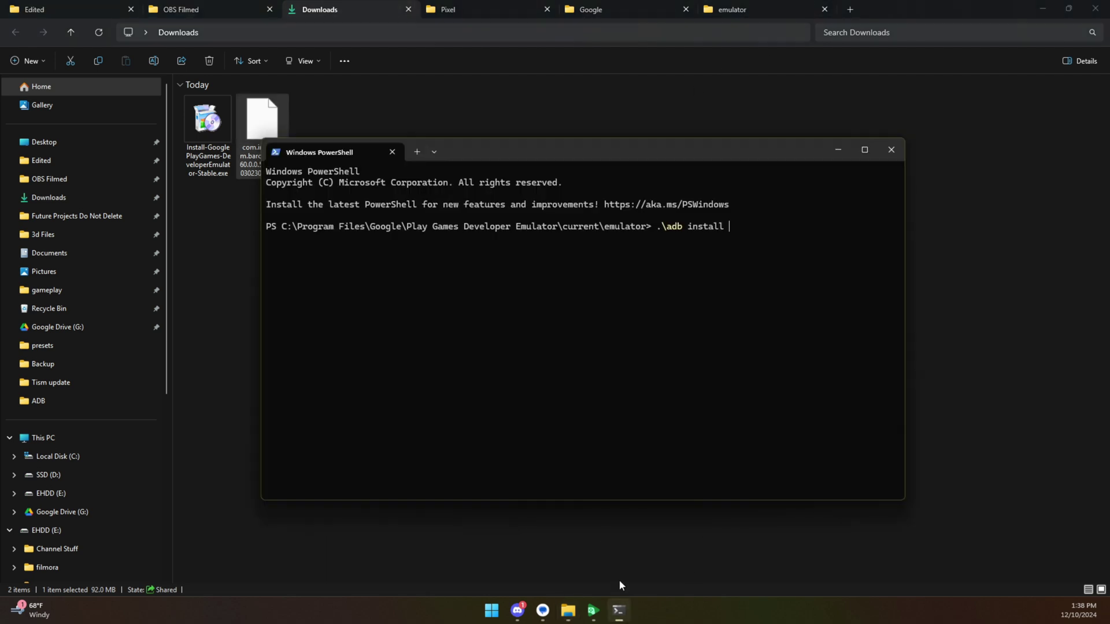
right_click(764, 259)
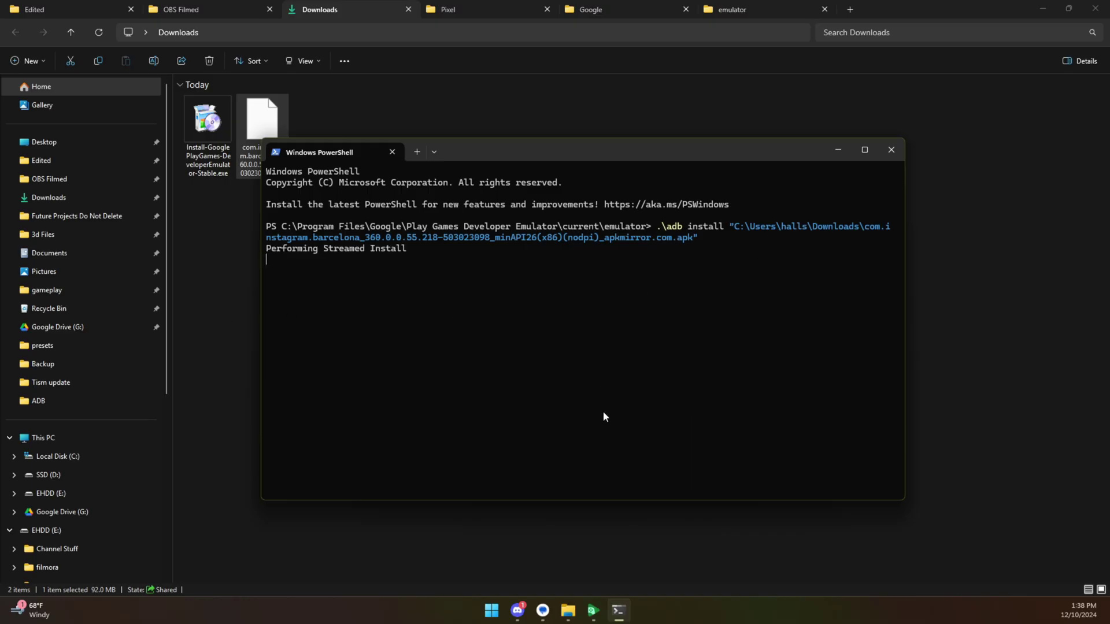
Switch to the Google Play Games on PC Emulator and launch Threads from its list of apps
mouse_move(598, 616)
left_click(589, 531)
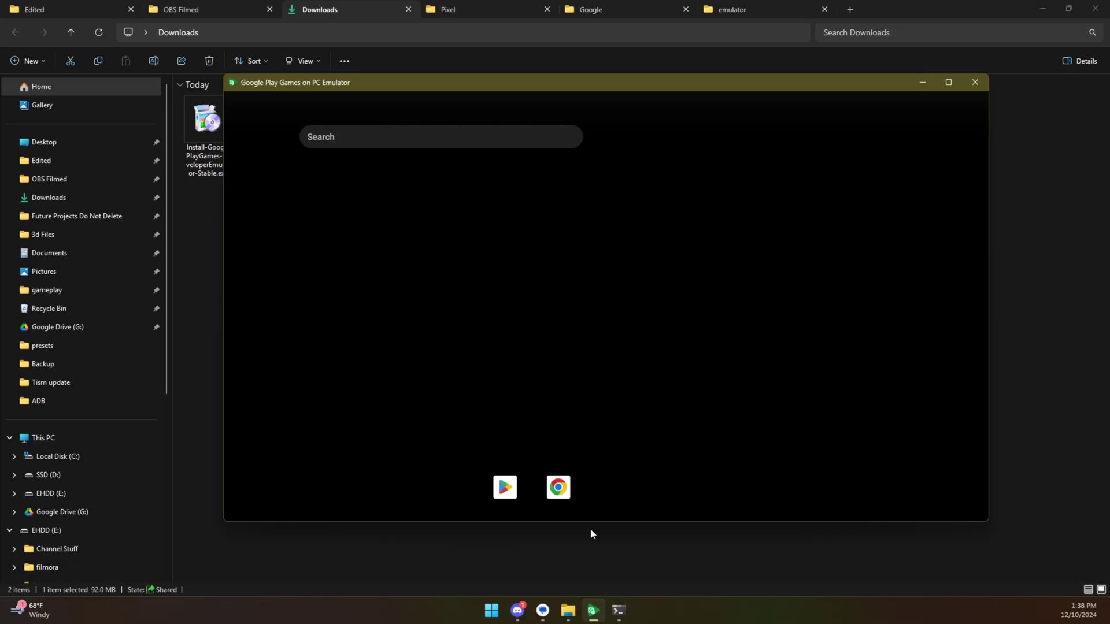
scroll(627, 352, "down", 1)
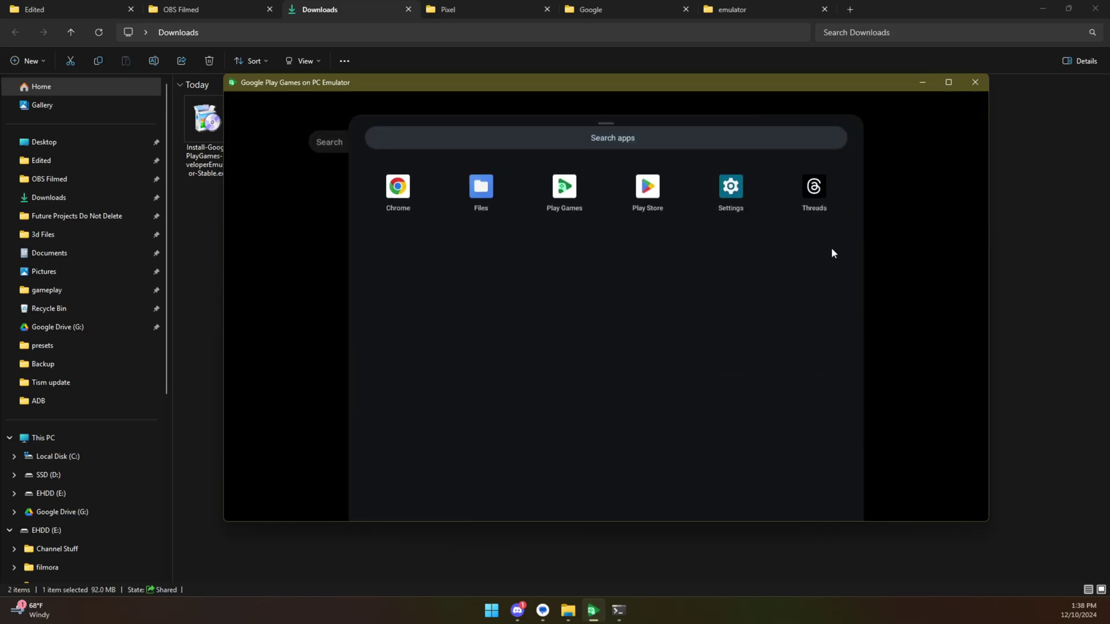
left_click(814, 188)
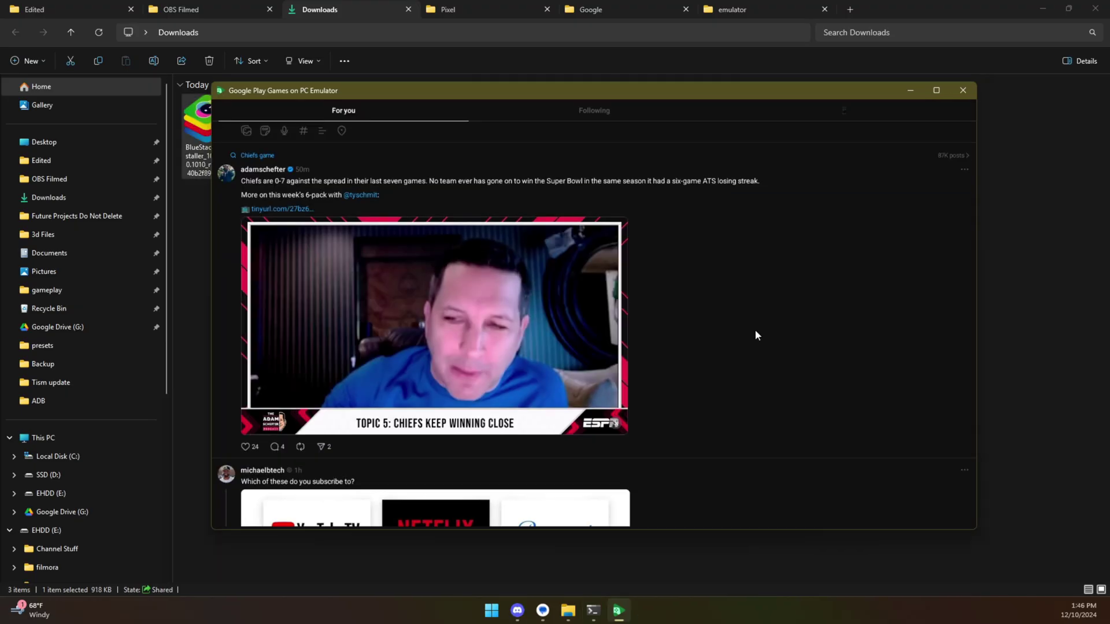
Look through the For you feed in Threads to see how the app runs
scroll(751, 301, "down", 1)
scroll(763, 347, "up", 2)
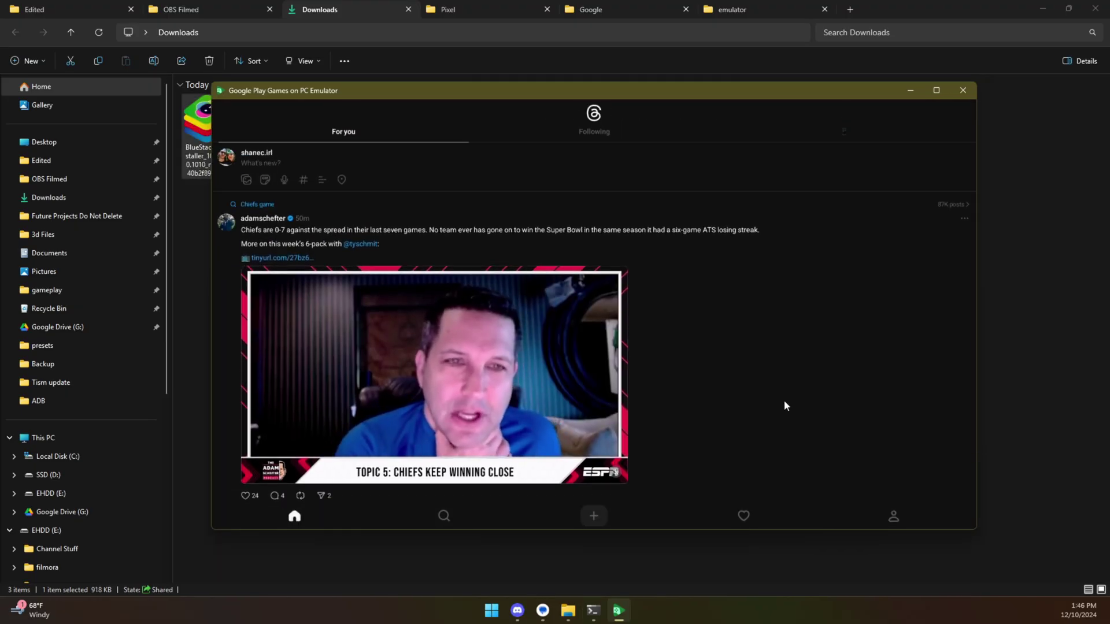
scroll(783, 391, "down", 5)
scroll(783, 332, "up", 4)
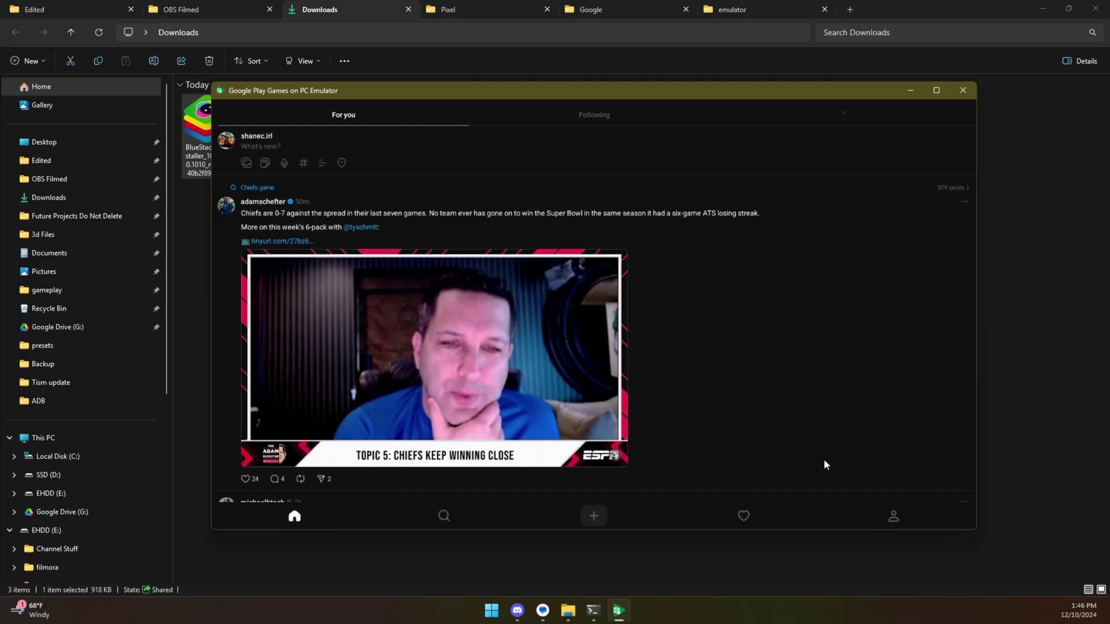
Look through the posts on the account's own Threads profile, returning to the home feed in between
scroll(826, 470, "up", 1)
left_click(892, 518)
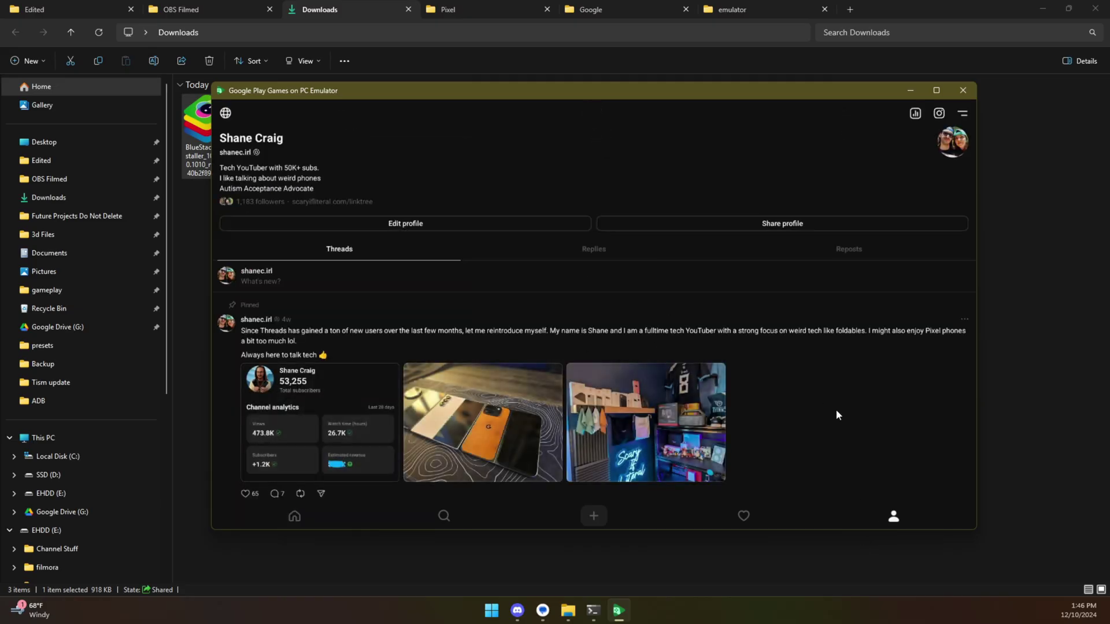
scroll(805, 300, "down", 5)
scroll(820, 387, "up", 4)
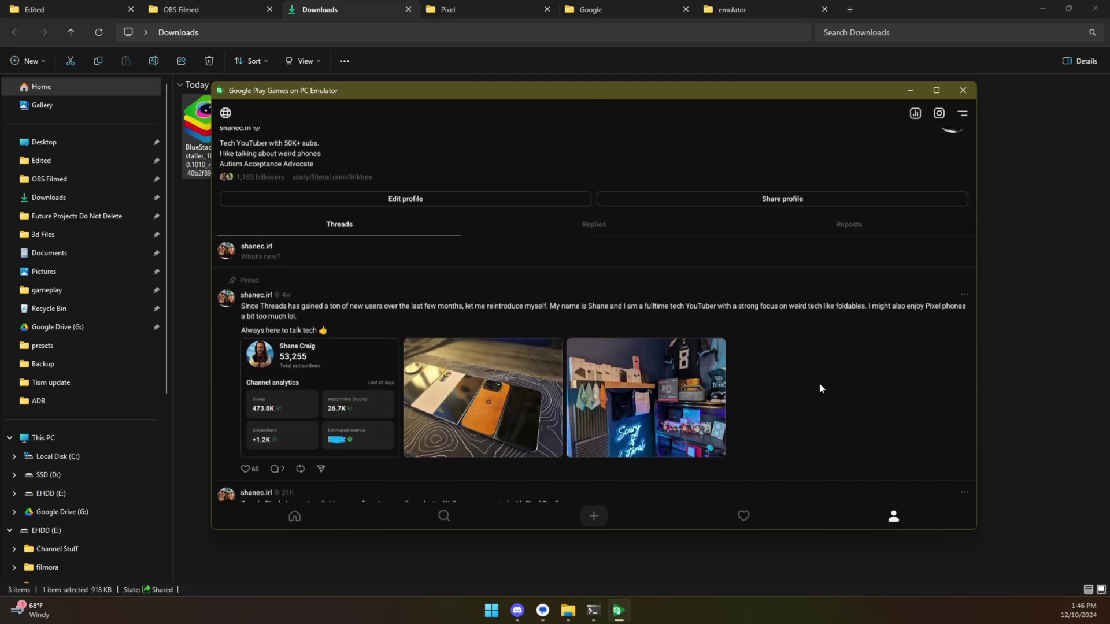
left_click(294, 518)
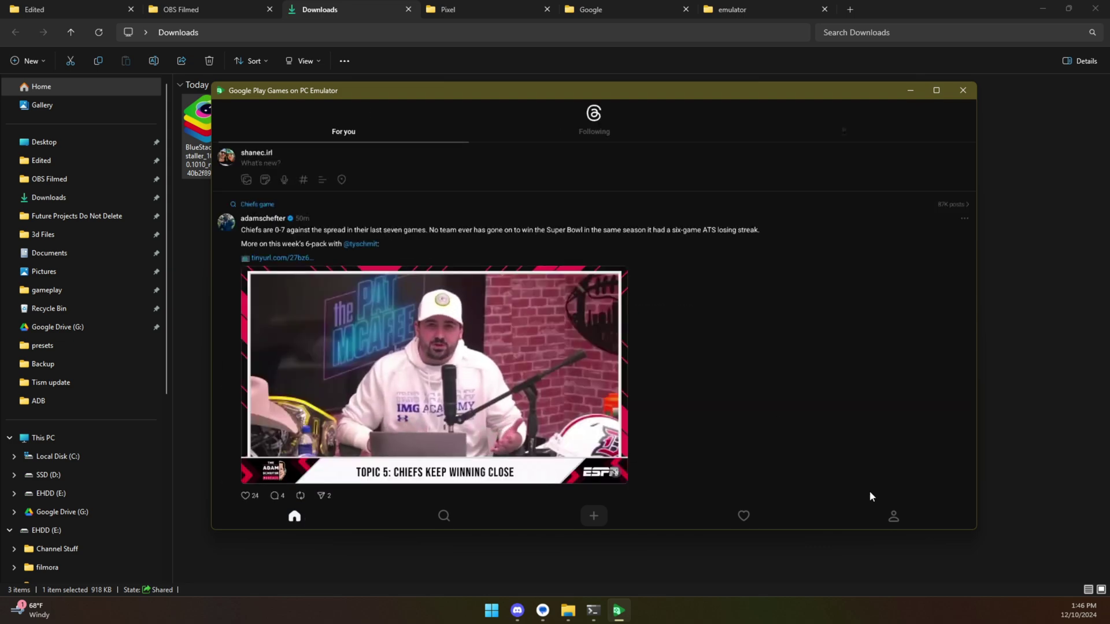
left_click(892, 515)
scroll(765, 251, "down", 8)
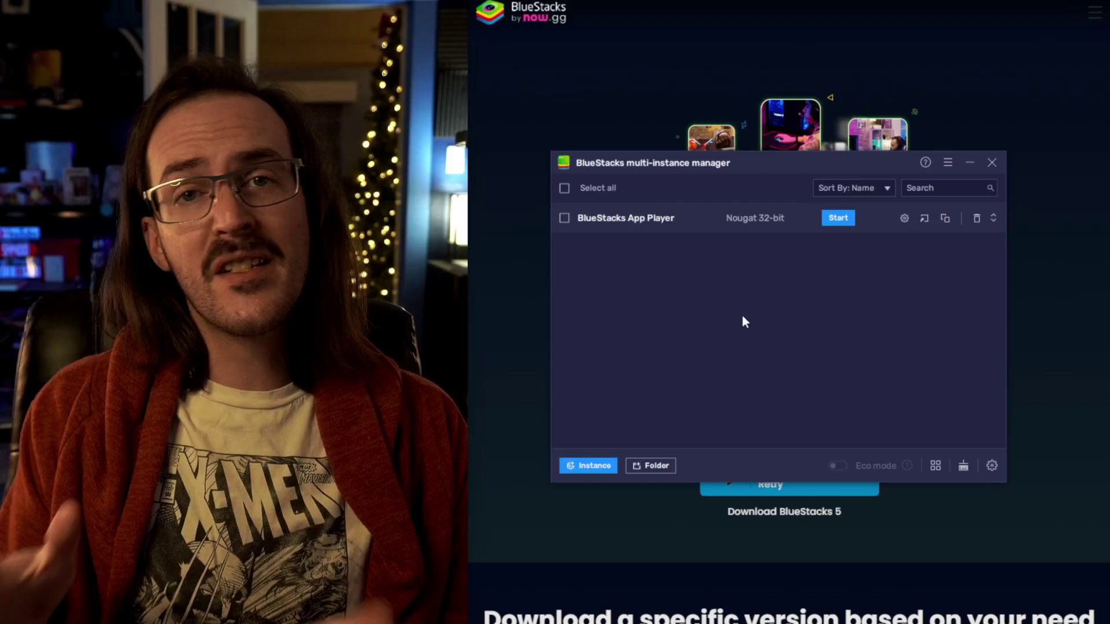
Switch to the BlueStacks multi-instance manager, start the Nougat 32-bit BlueStacks App Player instance and reposition its window
left_click(840, 219)
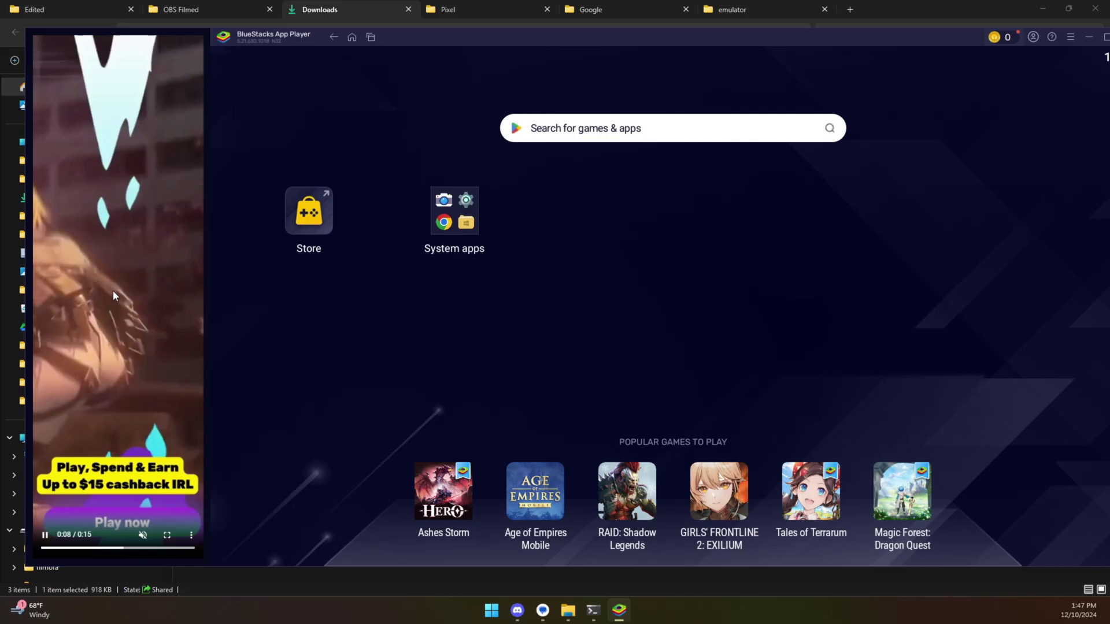
left_click_drag(583, 39, 500, 34)
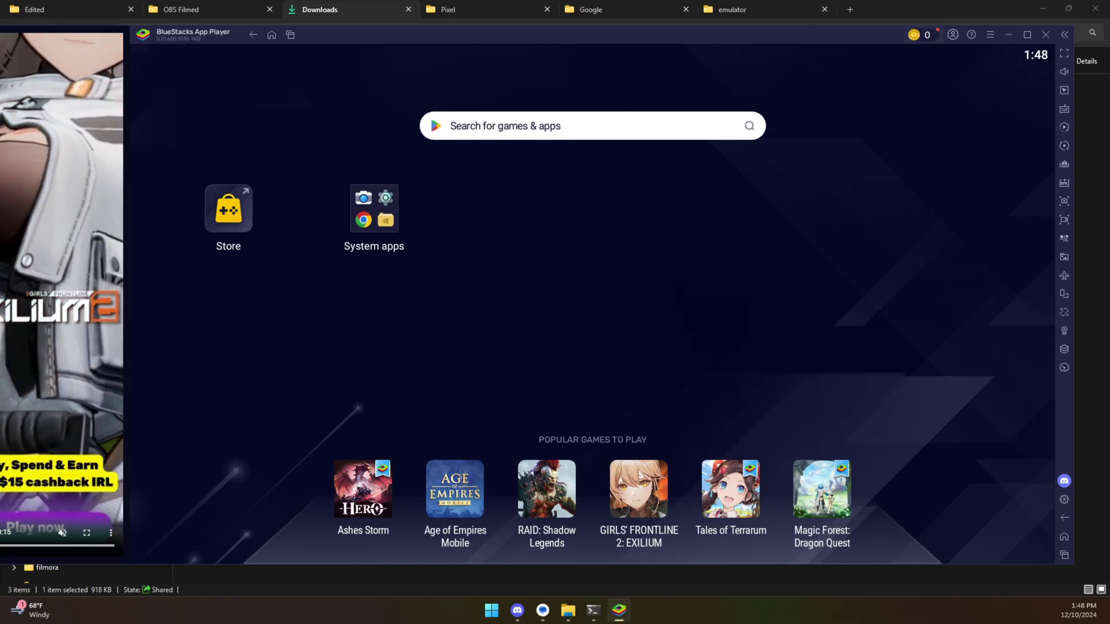
Open the Play Store from the System apps folder in BlueStacks and sign in with the Google account
left_click(374, 209)
left_click(673, 292)
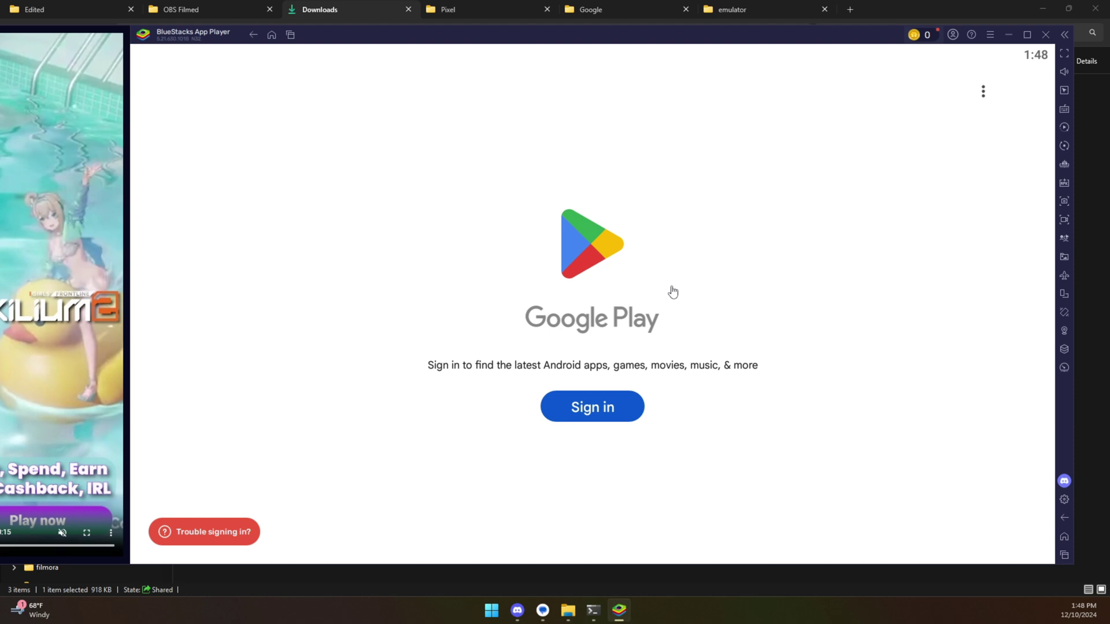
left_click(598, 416)
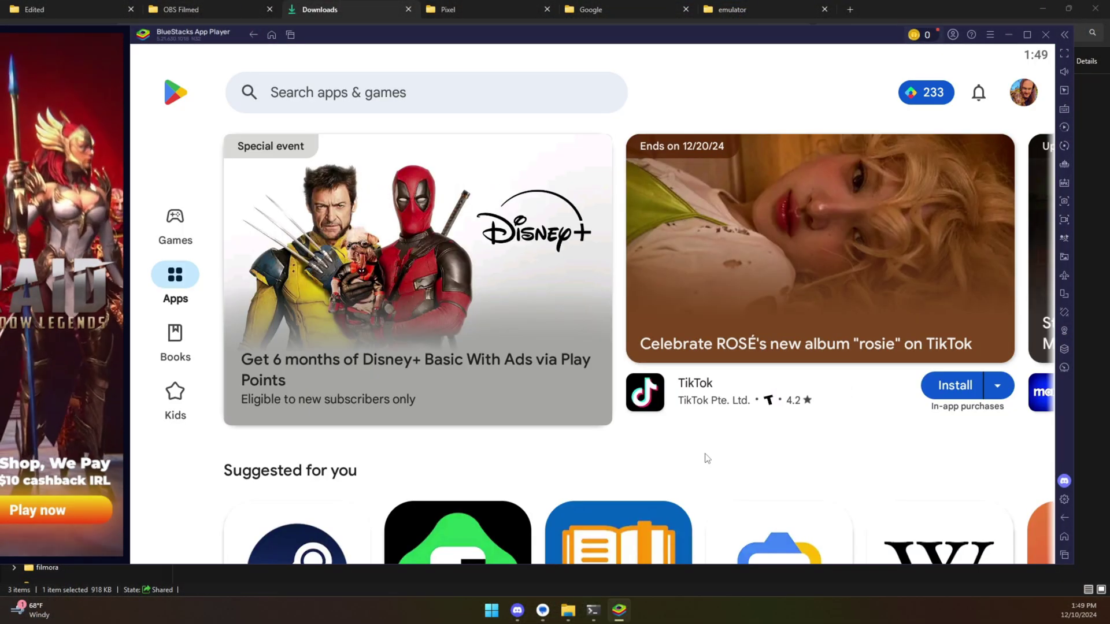
Browse the Play Store's Apps page, including the featured carousel and the suggested apps
scroll(709, 463, "down", 10)
scroll(723, 361, "up", 10)
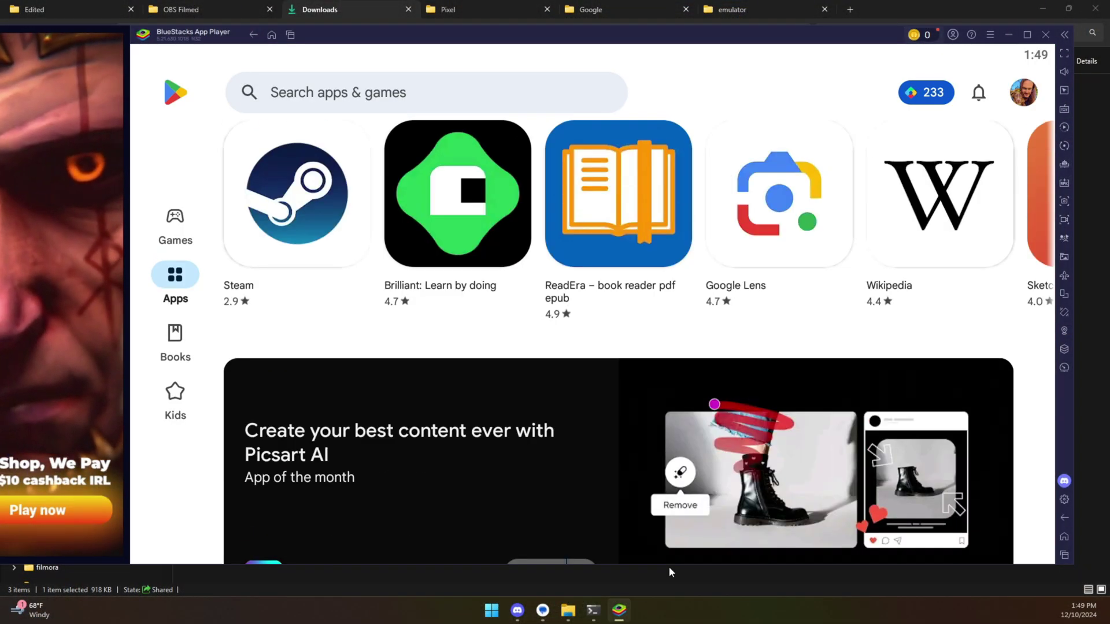
left_click_drag(864, 297, 278, 297)
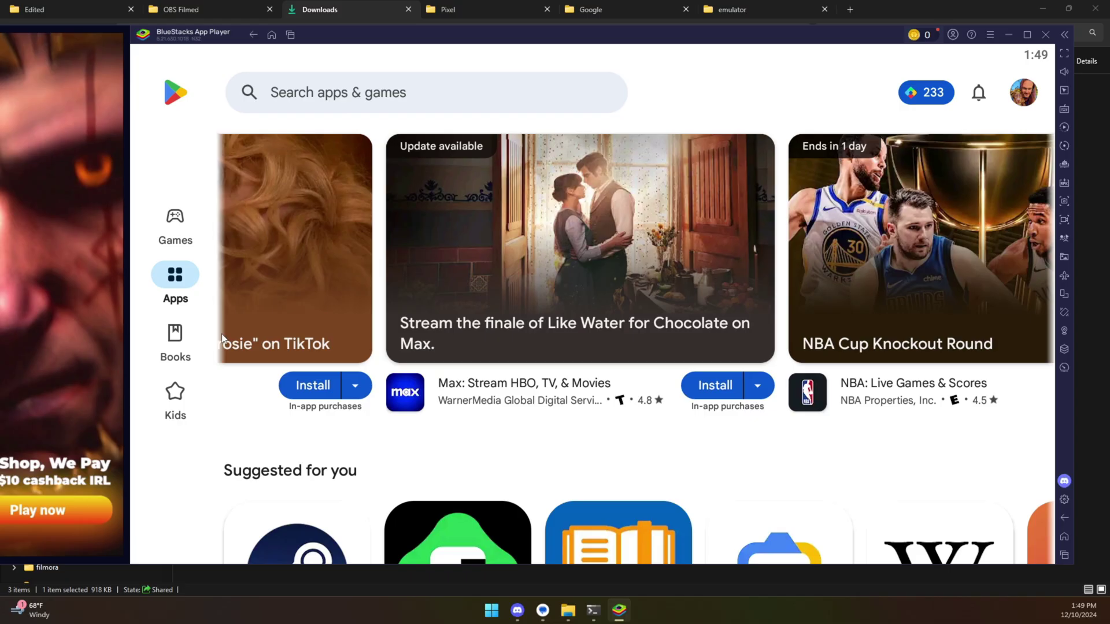
scroll(695, 216, "down", 10)
scroll(694, 217, "up", 5)
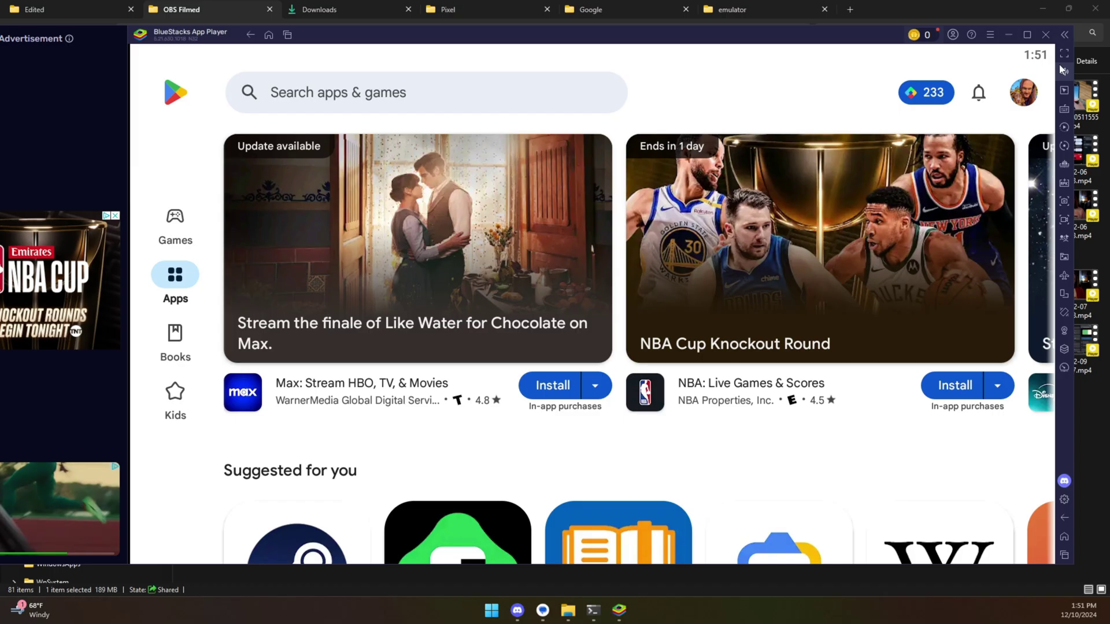
Maximize the BlueStacks App Player window and look over the Play Store's Apps page at that size
left_click(1027, 34)
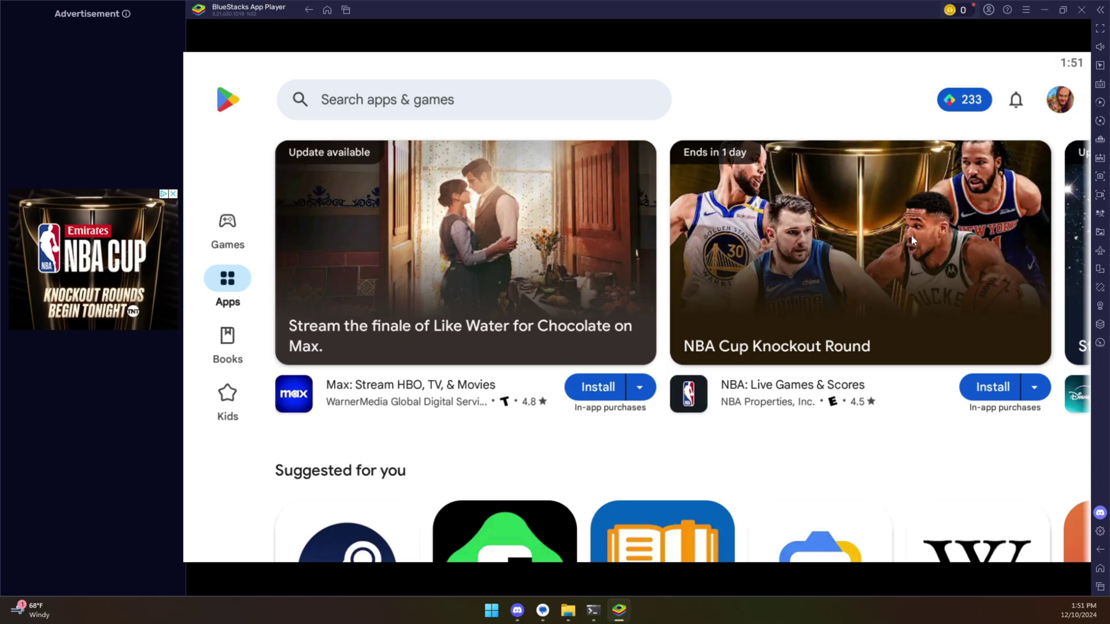
scroll(824, 289, "down", 5)
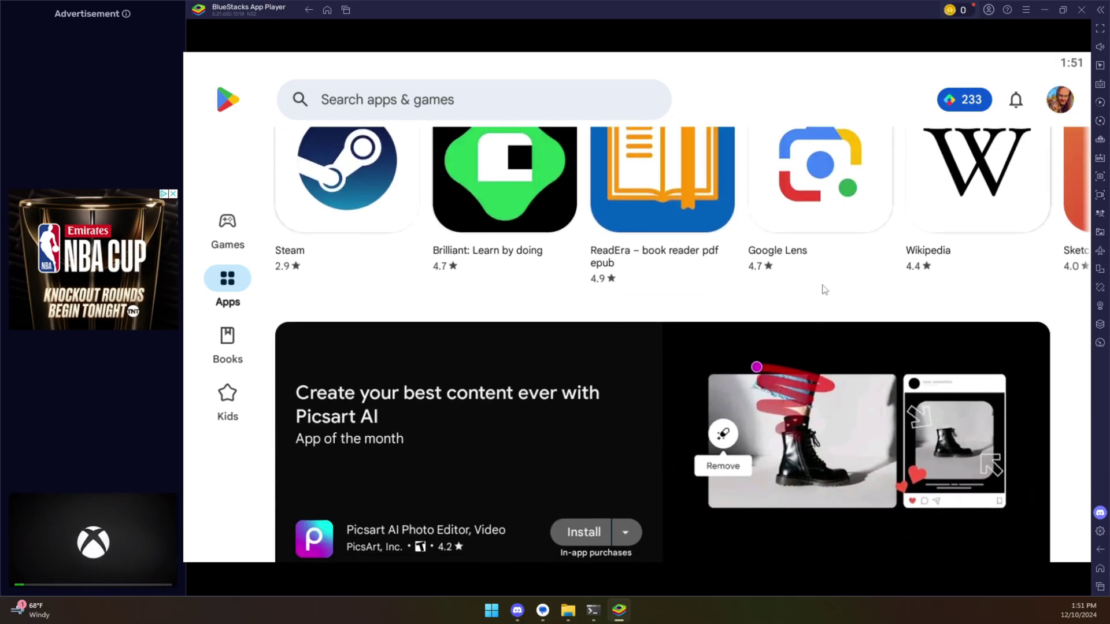
scroll(825, 289, "up", 5)
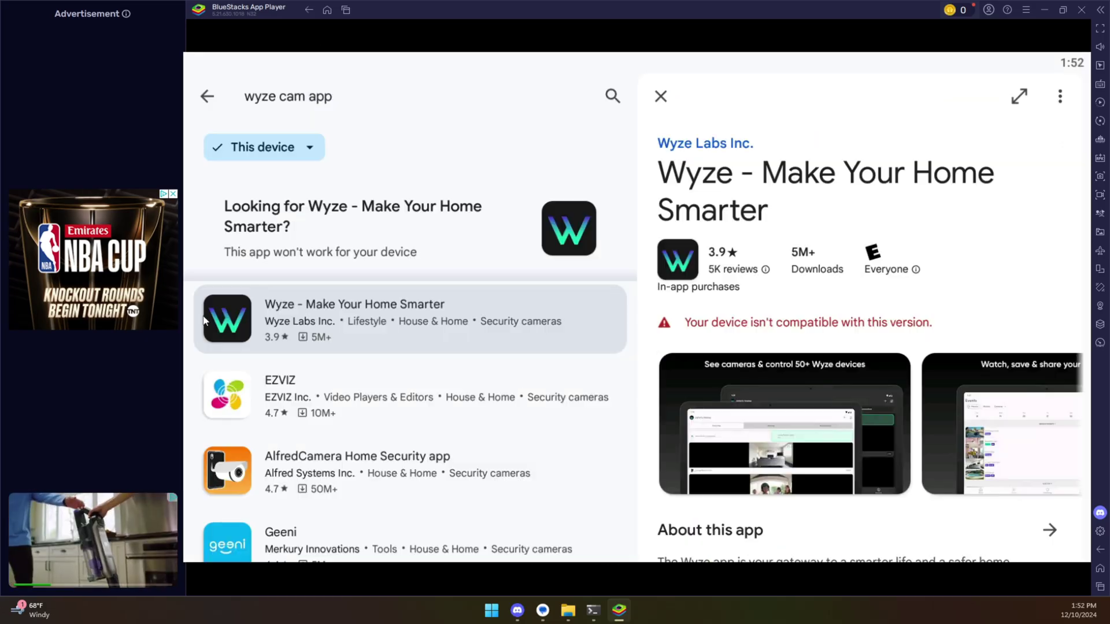